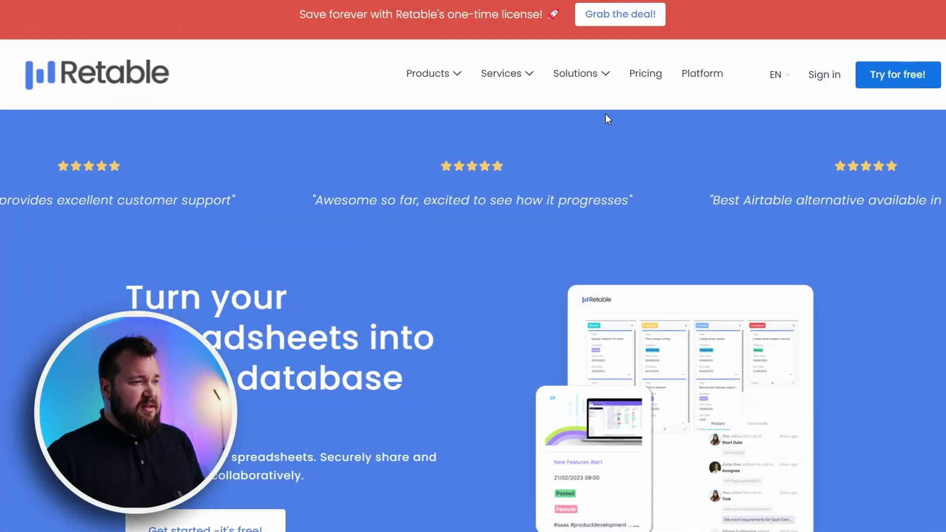
Scroll through the page and highlight the data sync feature description
scroll(605, 114, "down", 10)
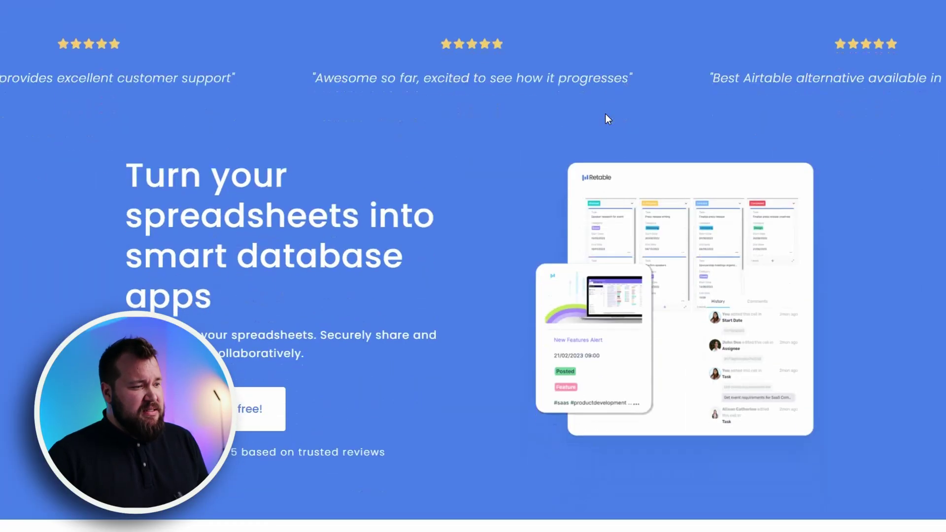
scroll(610, 107, "down", 6)
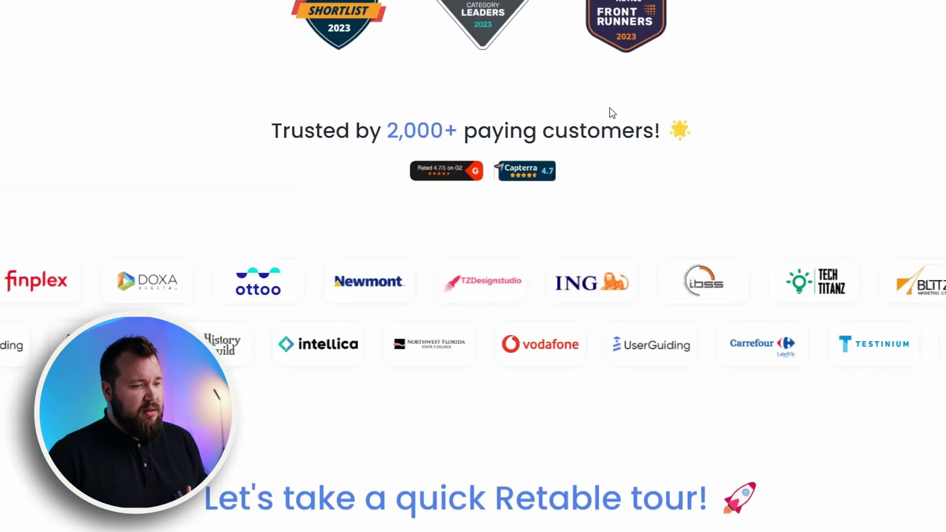
scroll(610, 108, "down", 3)
scroll(612, 110, "down", 12)
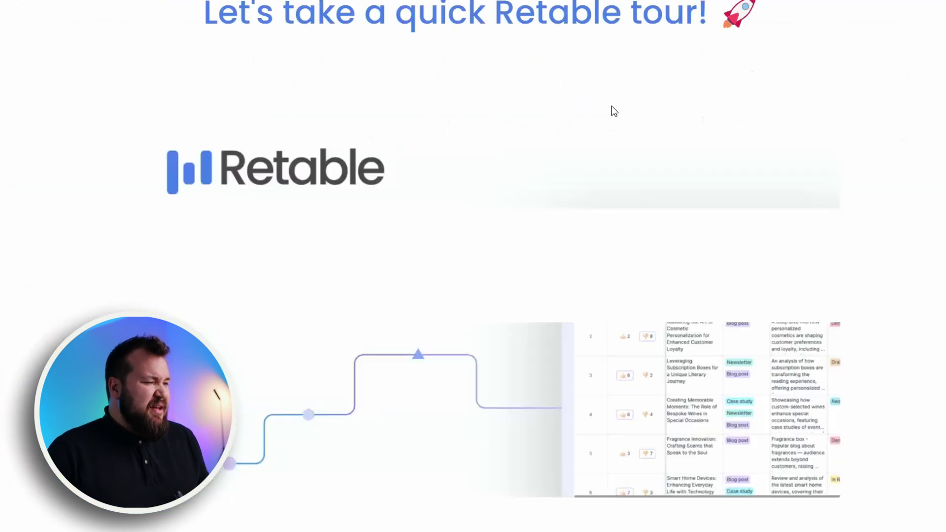
scroll(856, 242, "down", 2)
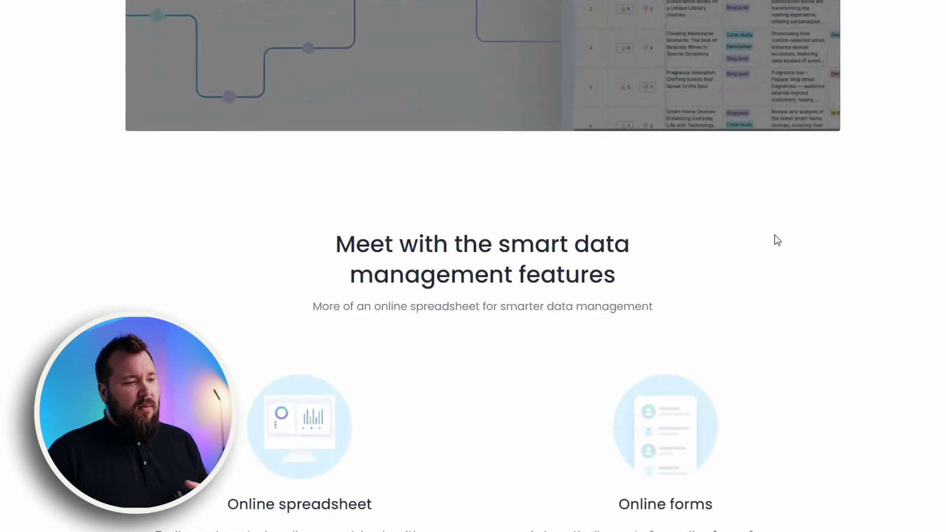
scroll(786, 164, "down", 5)
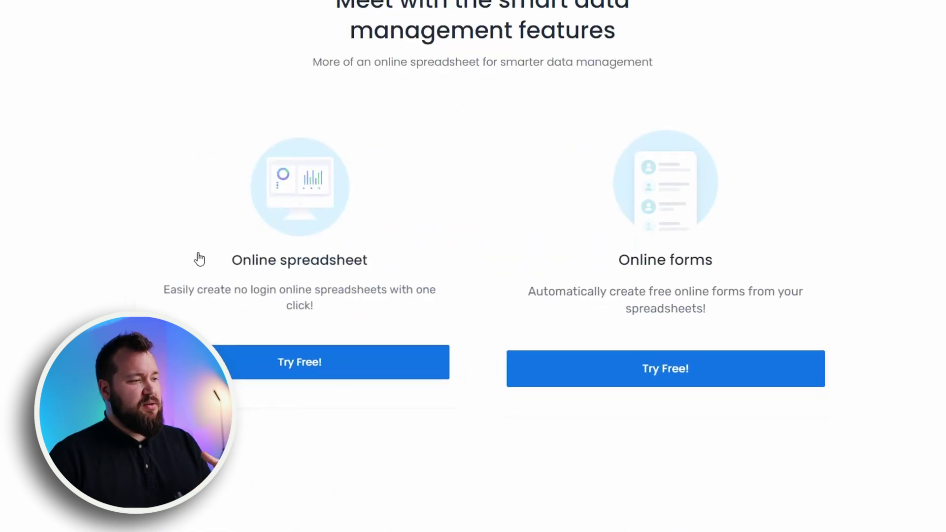
scroll(779, 298, "down", 12)
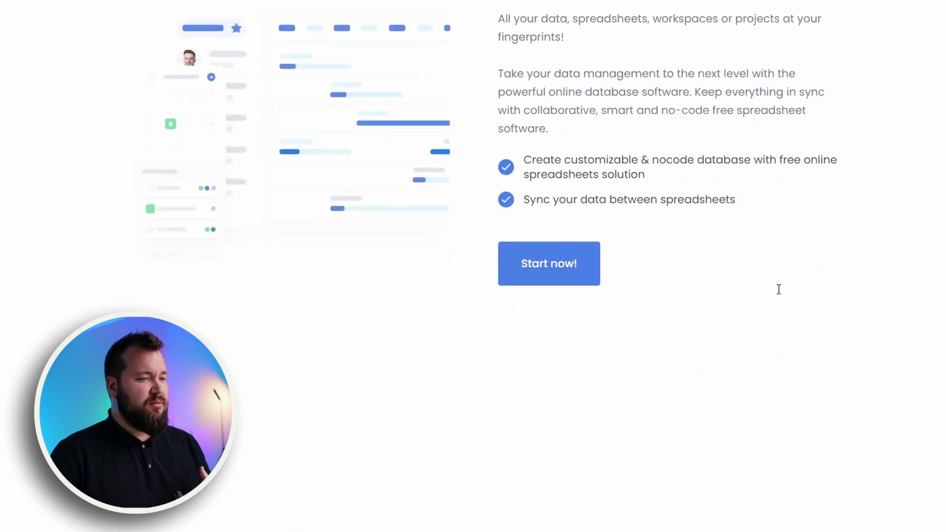
scroll(780, 294, "up", 4)
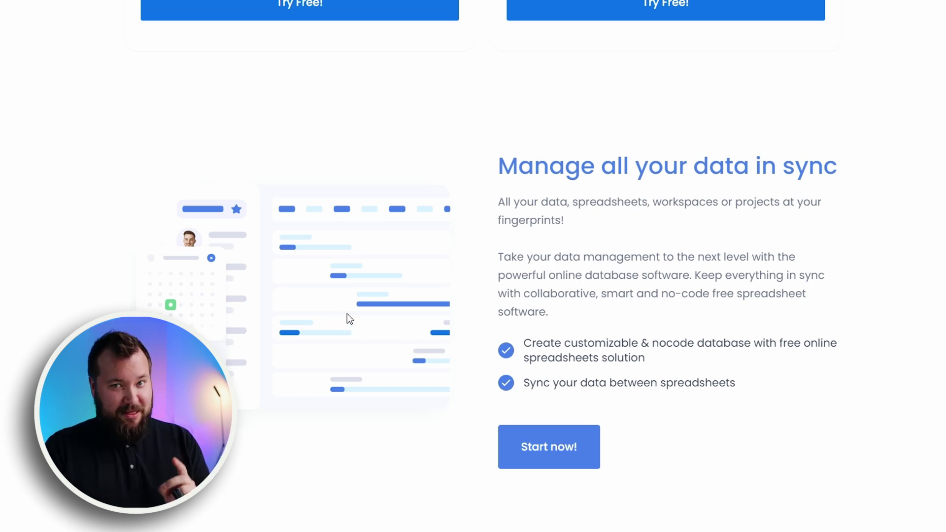
scroll(664, 170, "down", 3)
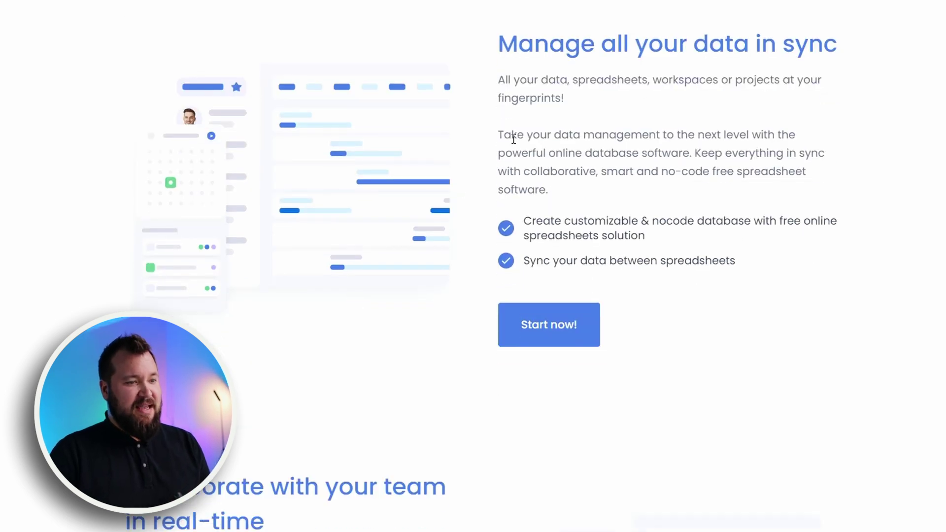
left_click_drag(511, 136, 682, 238)
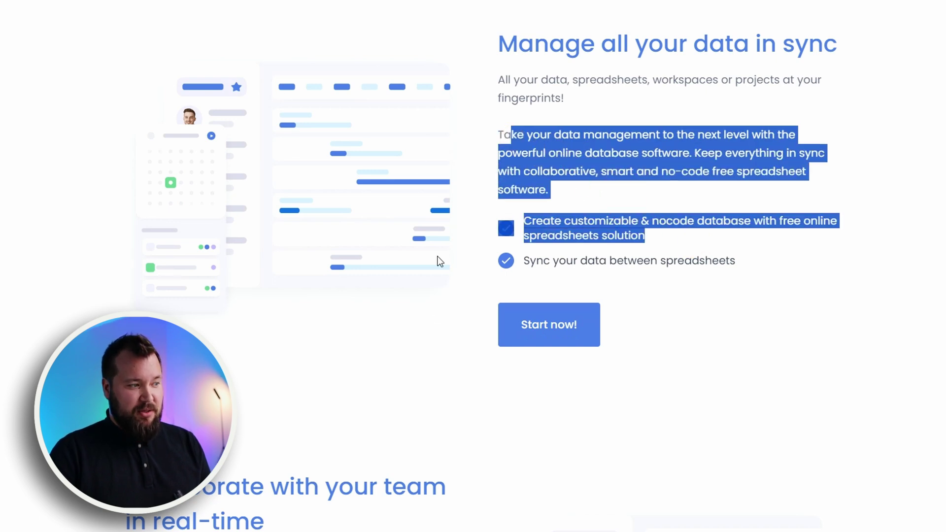
left_click(644, 166)
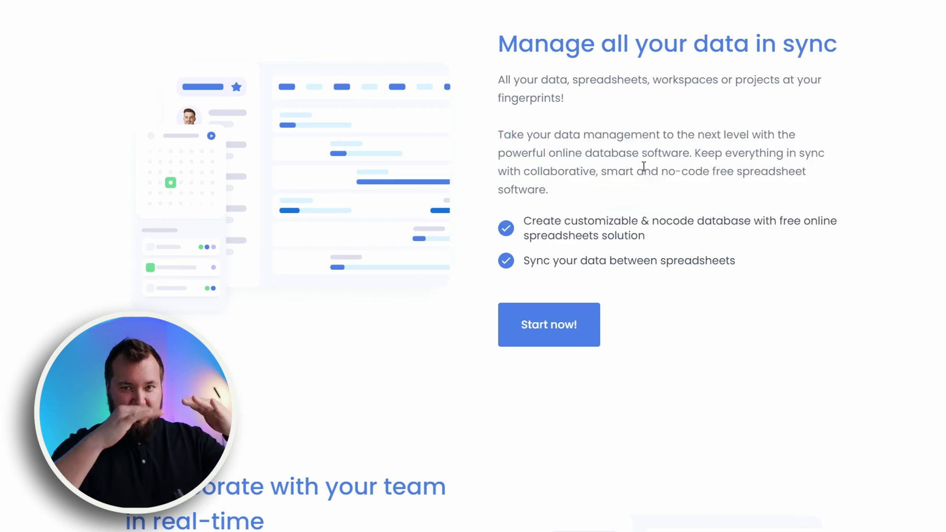
Scroll further down and choose Start from scratch for a blank project
scroll(682, 215, "down", 5)
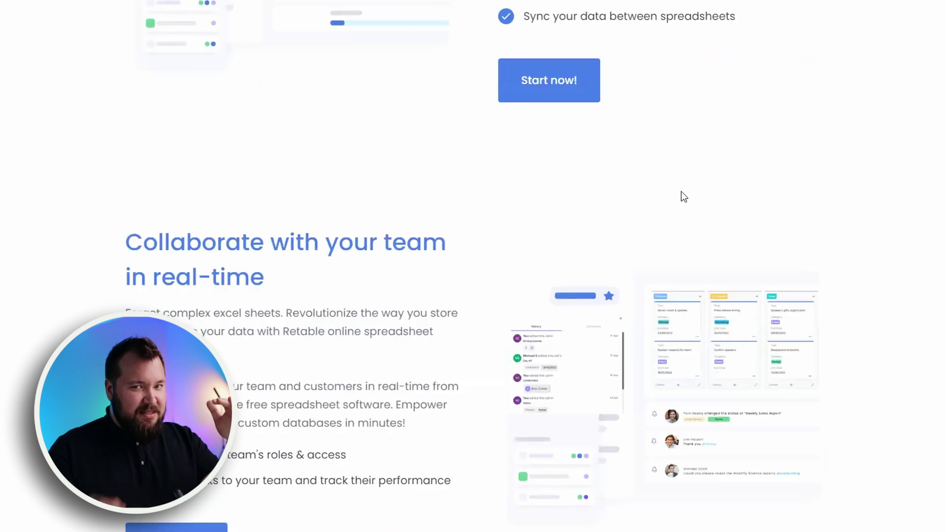
scroll(611, 231, "down", 2)
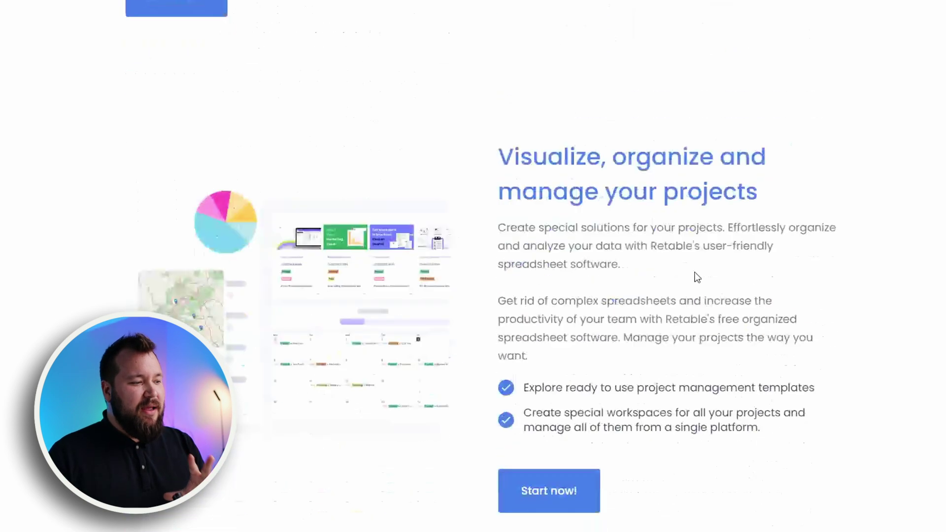
scroll(695, 274, "down", 10)
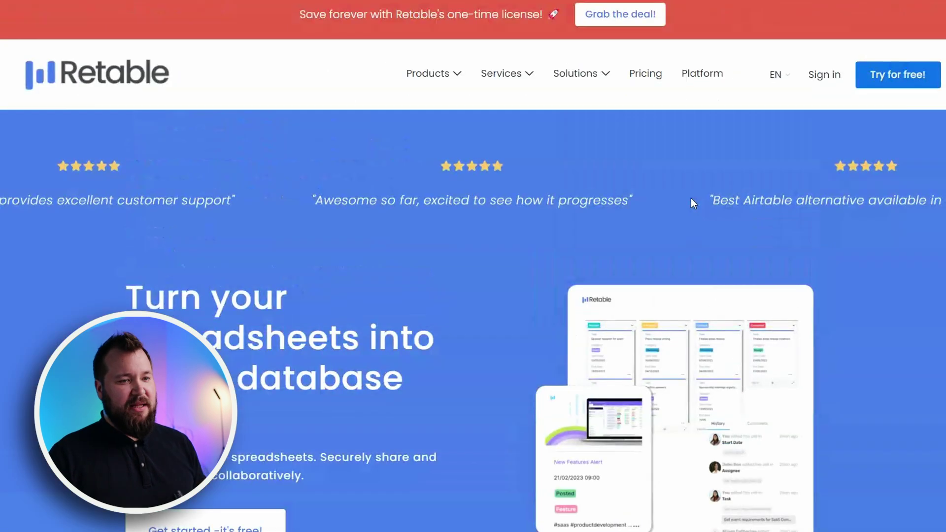
scroll(308, 170, "down", 1)
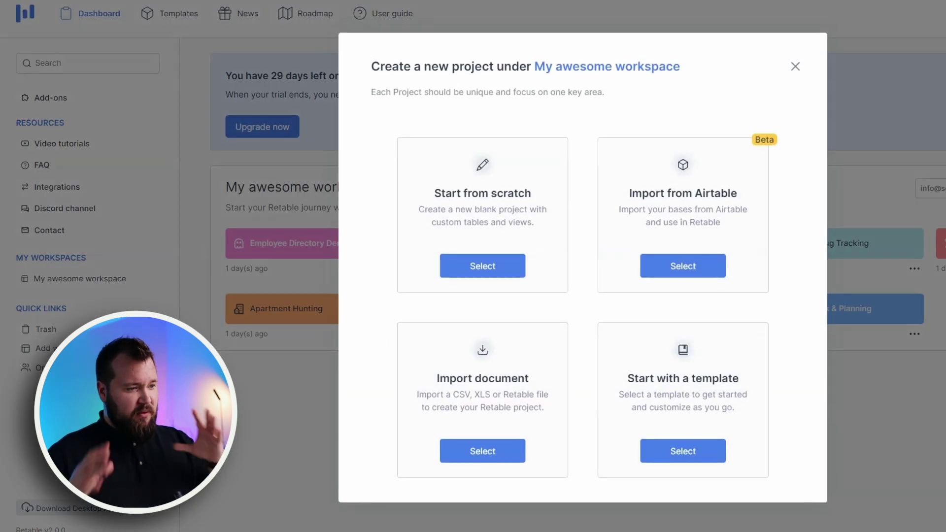
left_click(477, 266)
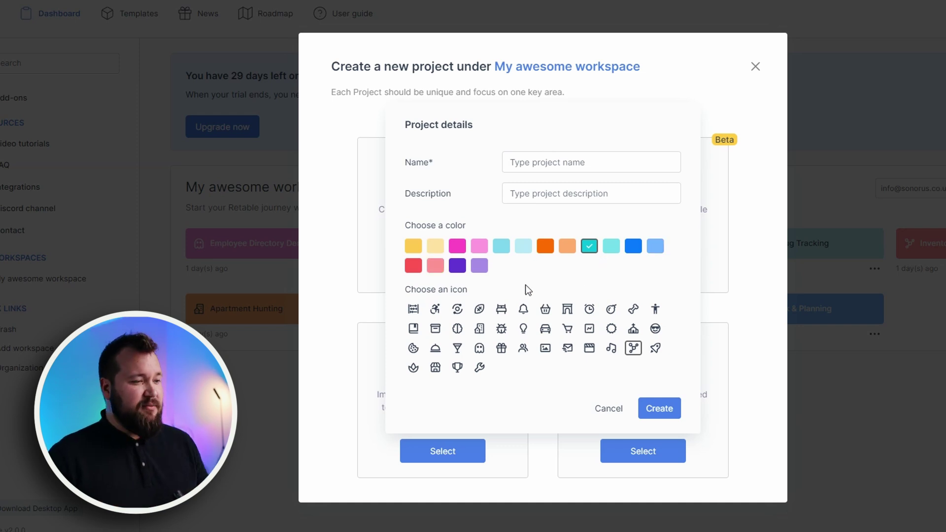
Cancel the new project's details form and close the Create new project dialog
left_click(599, 411)
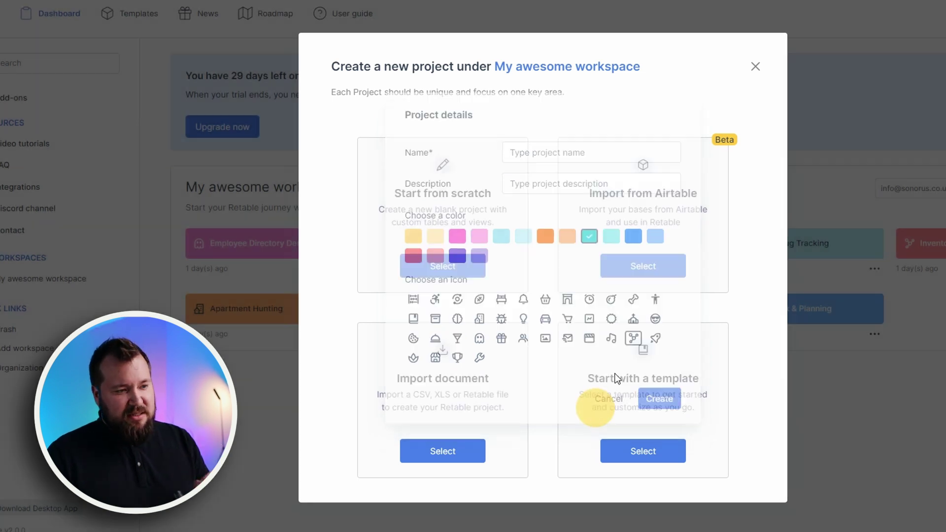
left_click(756, 69)
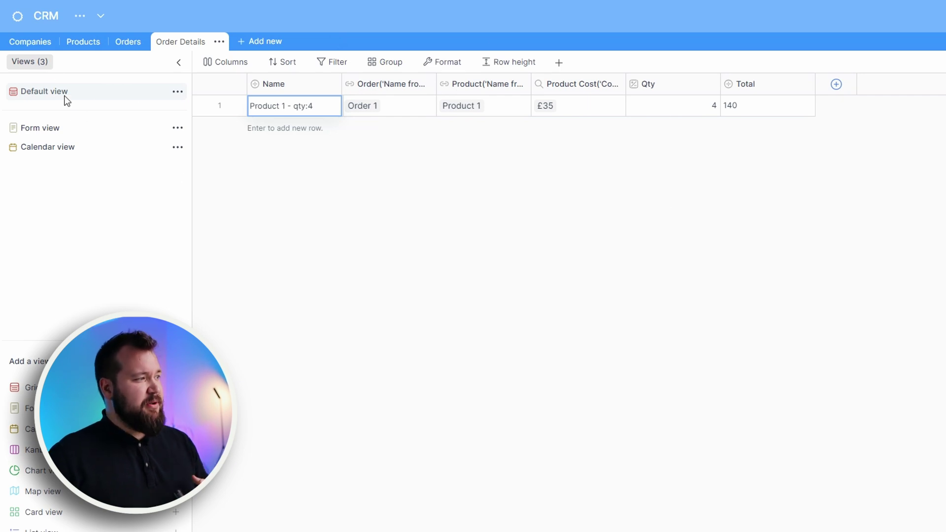
Create an empty table named Suppliers and add a new column to it
left_click(260, 43)
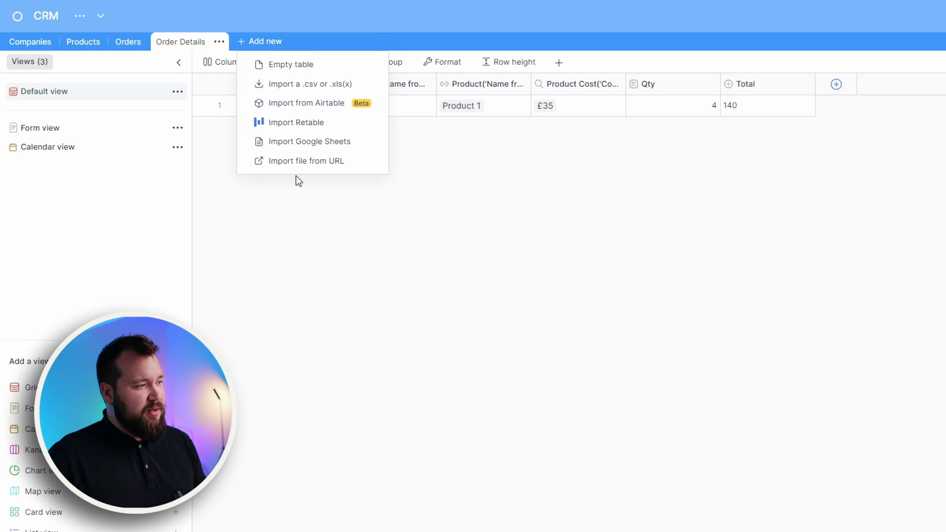
left_click(321, 69)
left_click(563, 264)
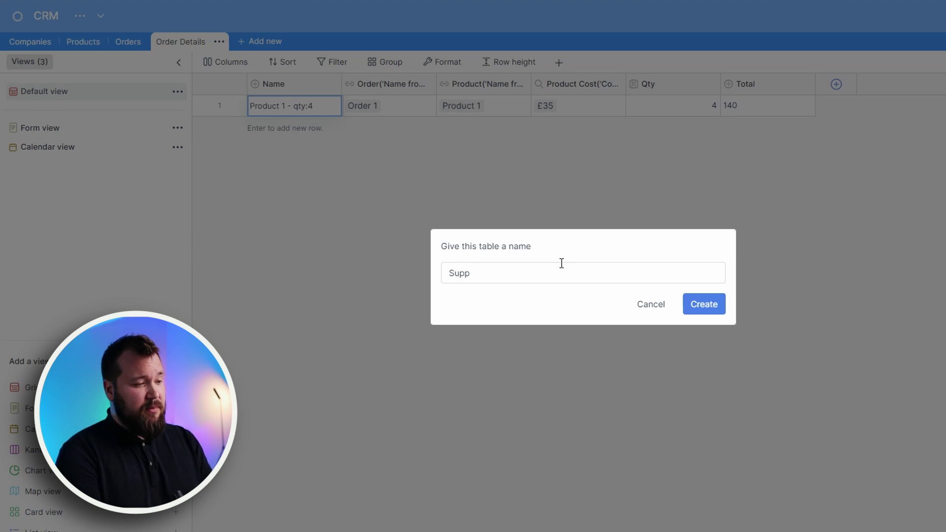
type("Suppliers")
key("Return")
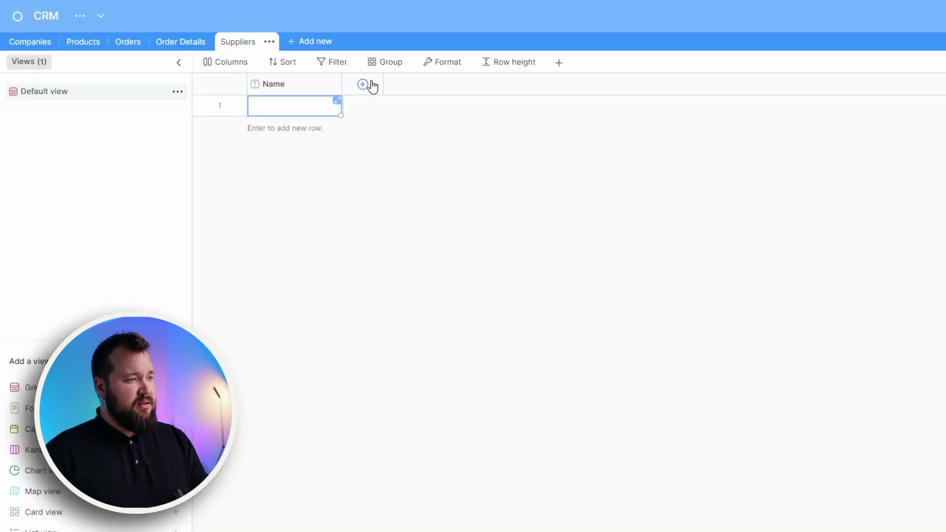
left_click(363, 85)
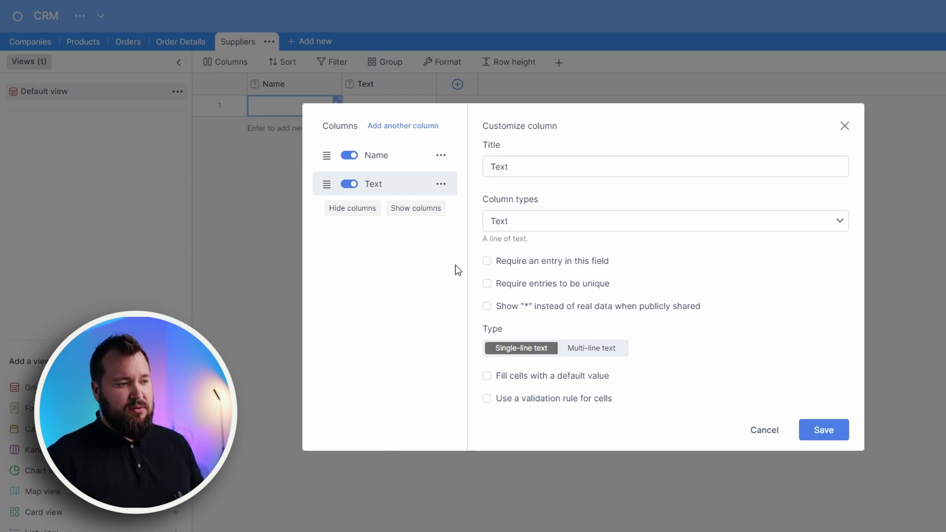
left_click(529, 227)
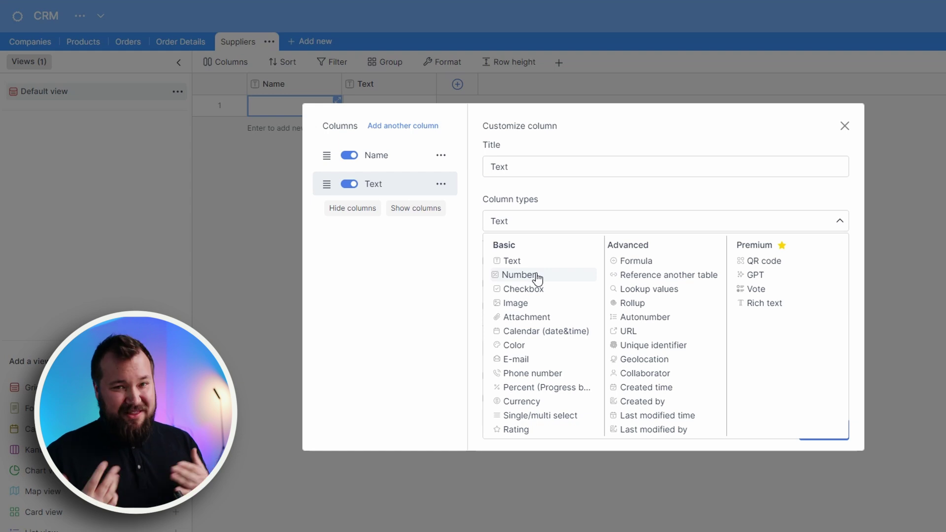
left_click(541, 222)
left_click(543, 225)
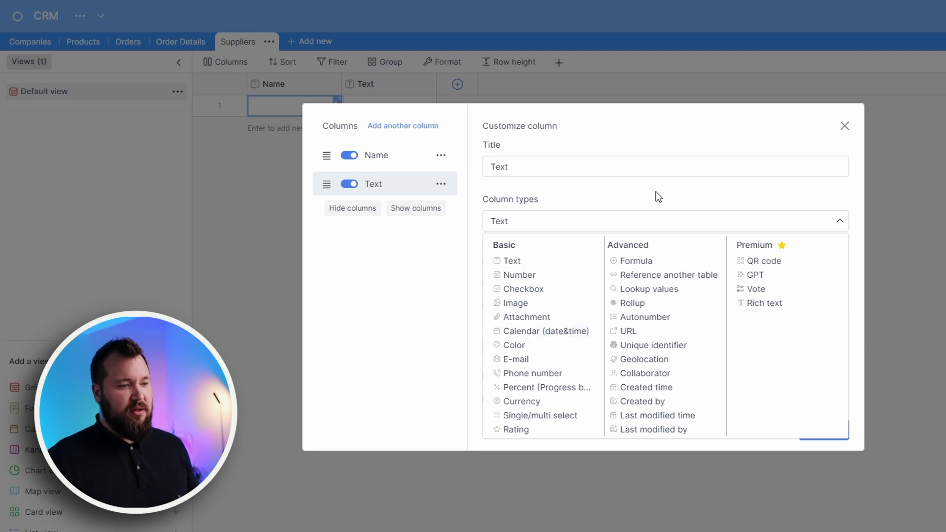
left_click(627, 218)
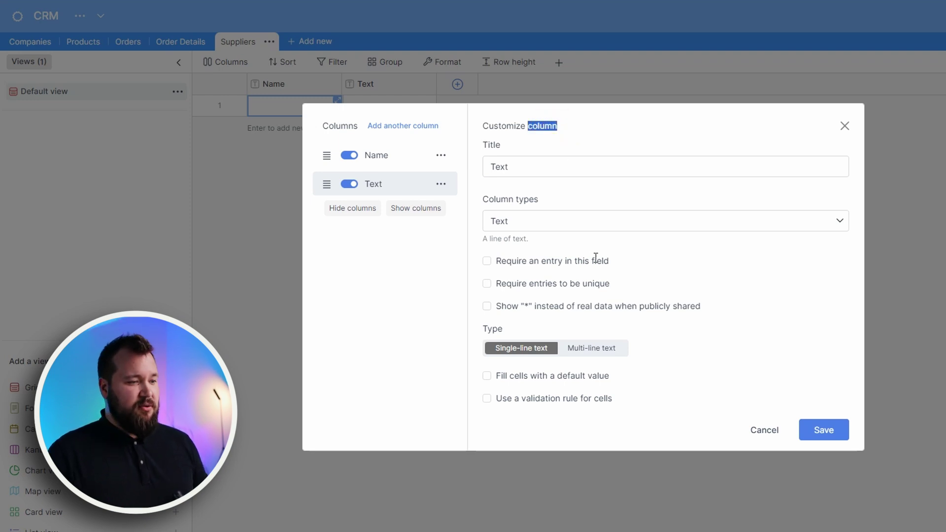
Review the Text column's masking options and try multi-line before reverting to single-line text
left_click_drag(594, 260, 608, 260)
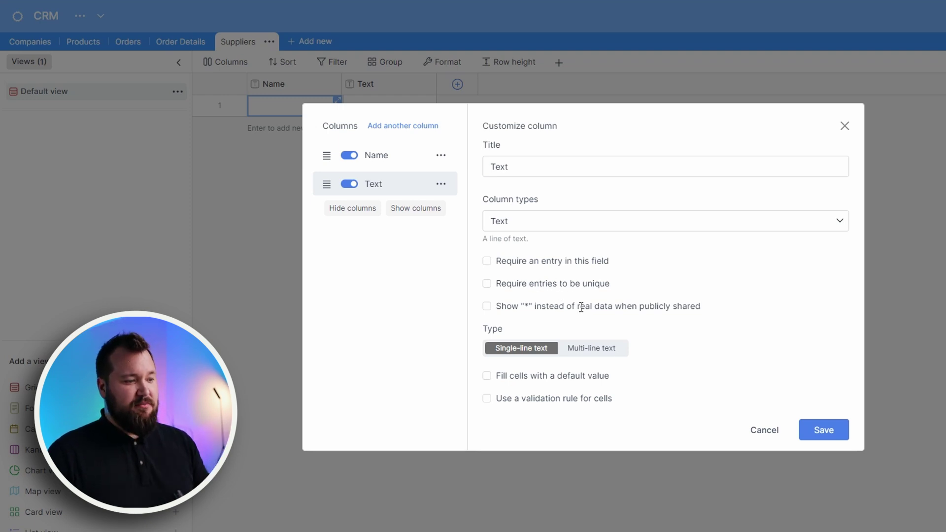
double_click(527, 306)
left_click_drag(566, 306, 700, 306)
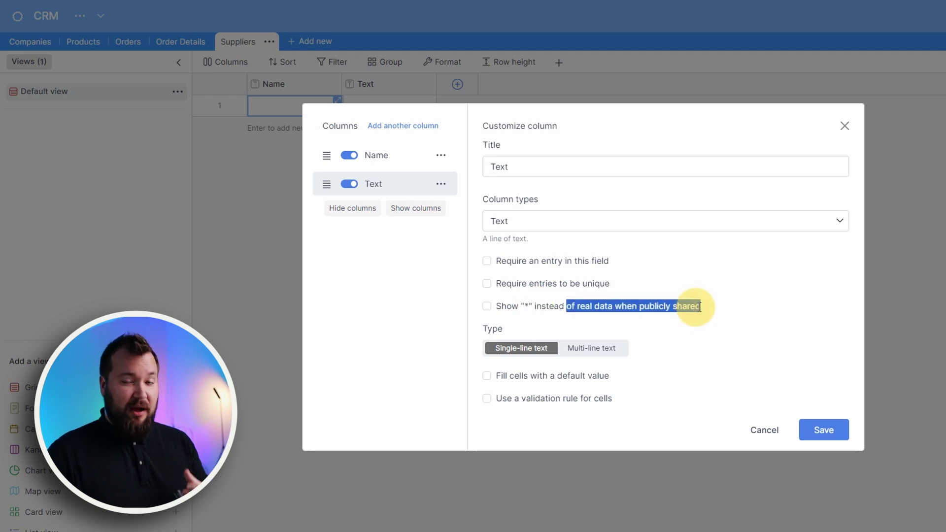
left_click(591, 348)
left_click(537, 349)
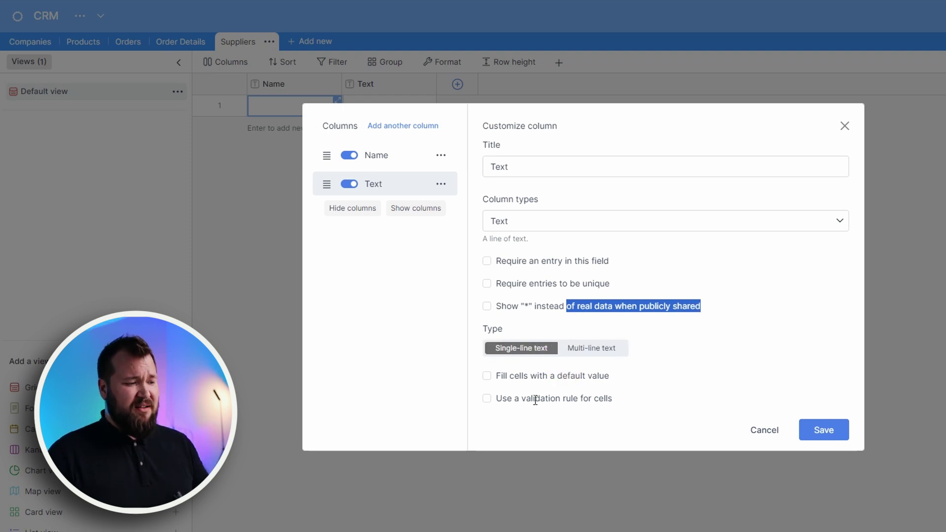
left_click(678, 371)
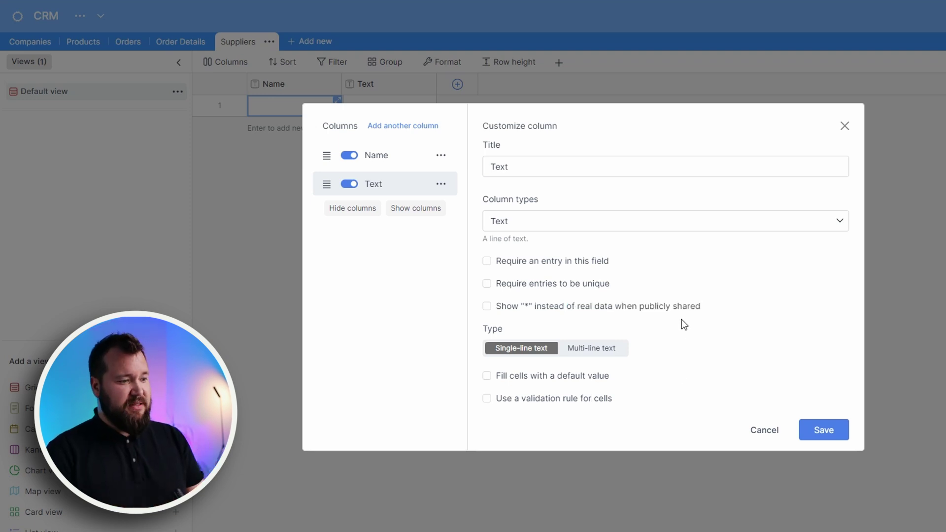
Try the Number column type with Integer format, then discard the new column
left_click(673, 230)
left_click(521, 273)
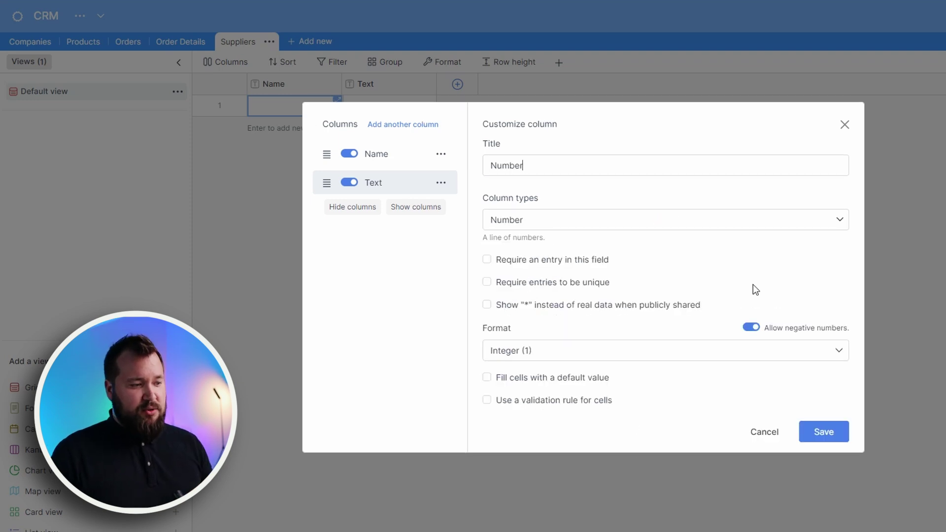
left_click(611, 340)
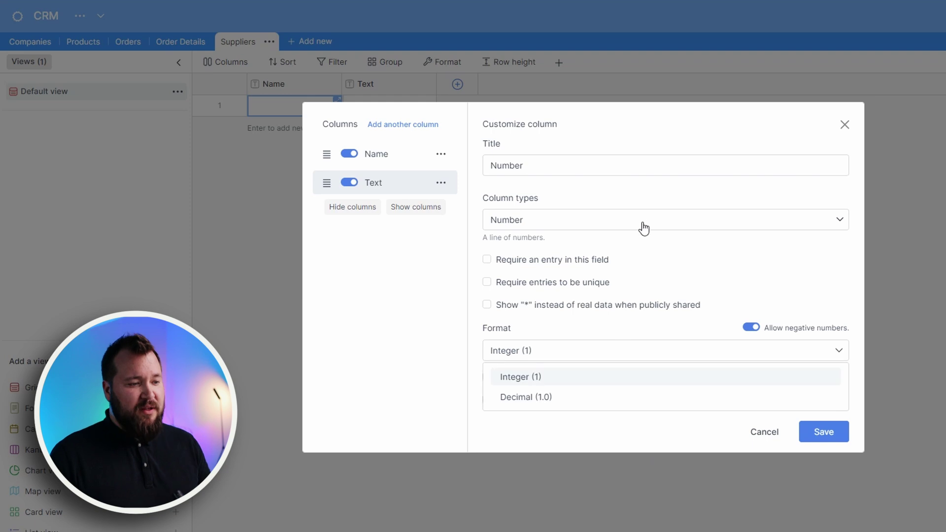
left_click(653, 195)
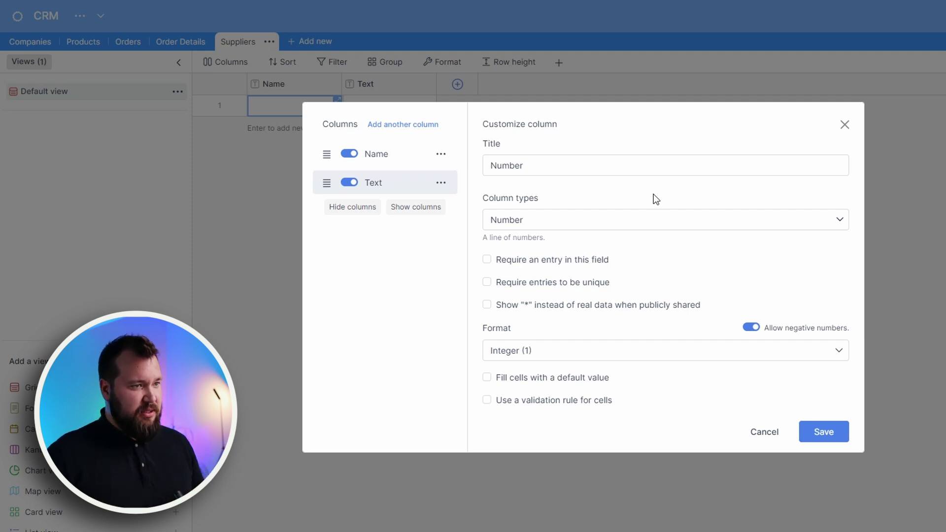
key("Escape")
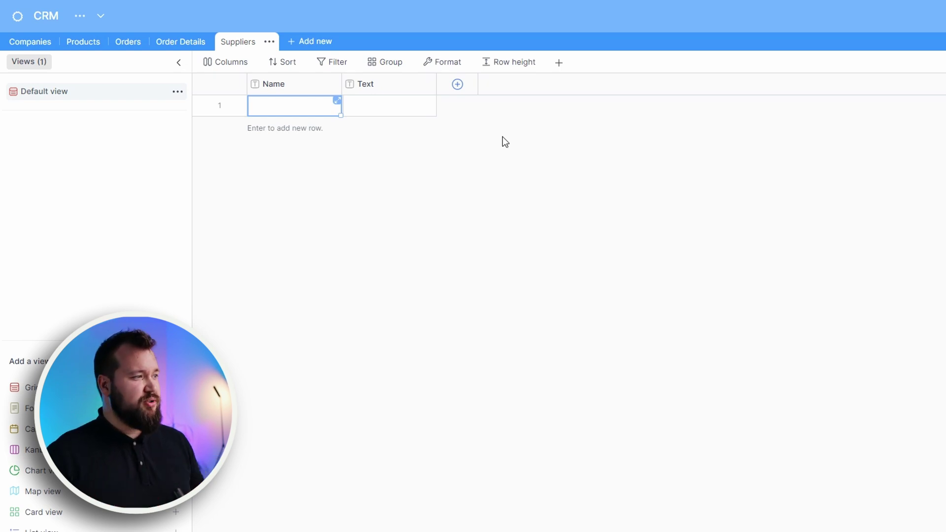
Browse the CRM base's Order Details, Companies, Products and Orders tables in turn
left_click(173, 42)
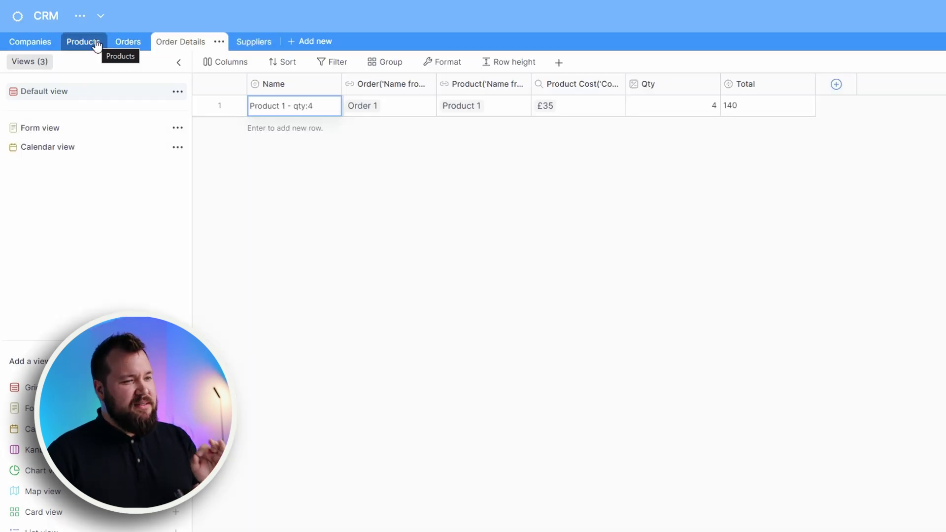
left_click(42, 46)
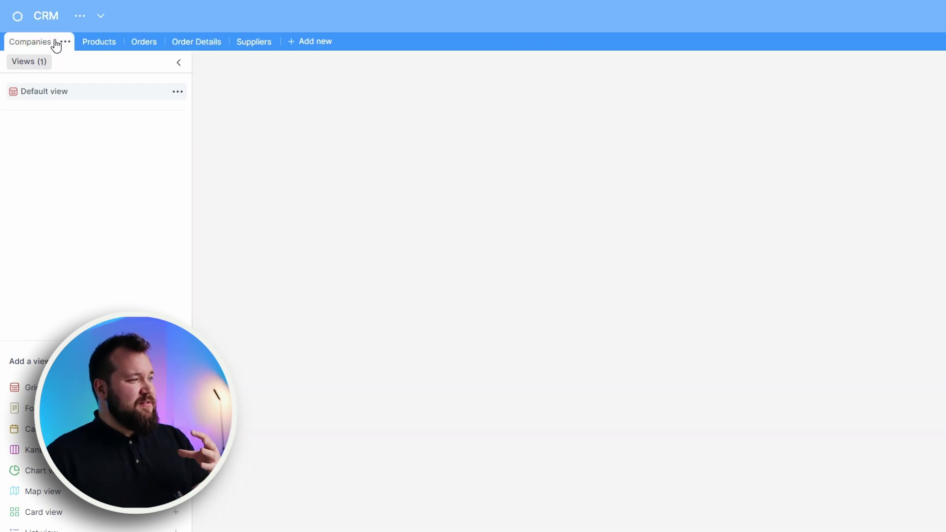
left_click(92, 47)
left_click(142, 42)
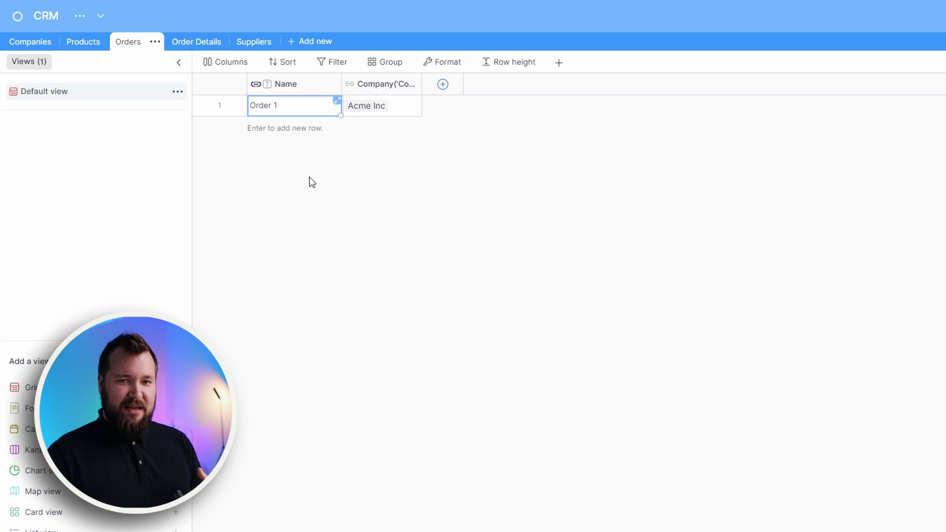
left_click(170, 42)
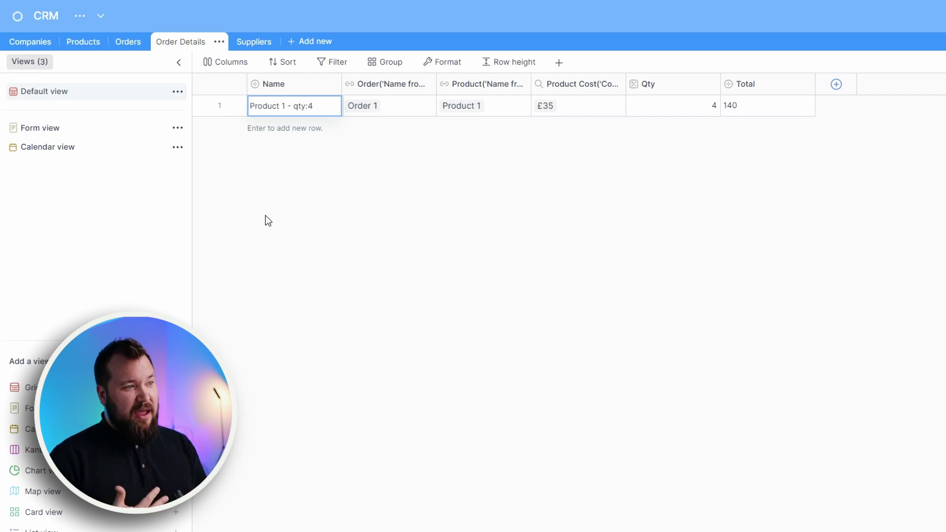
left_click(126, 45)
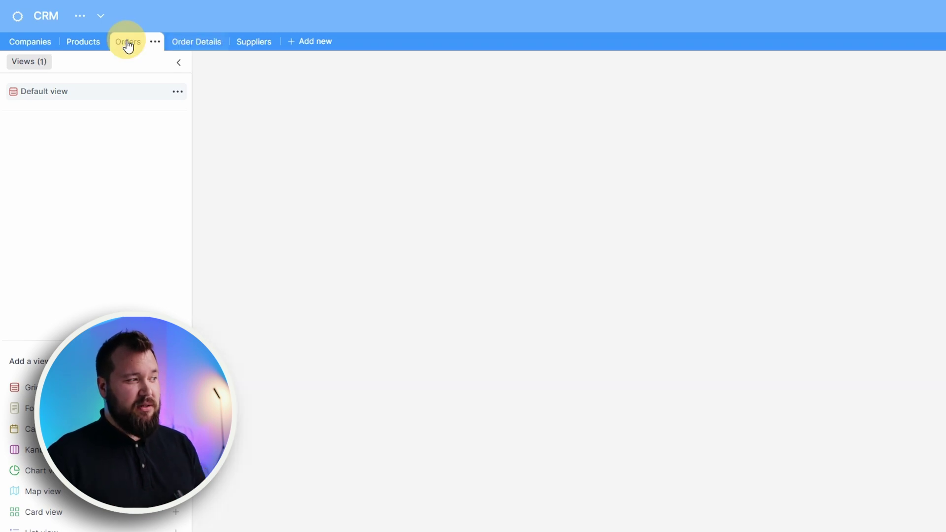
left_click(93, 51)
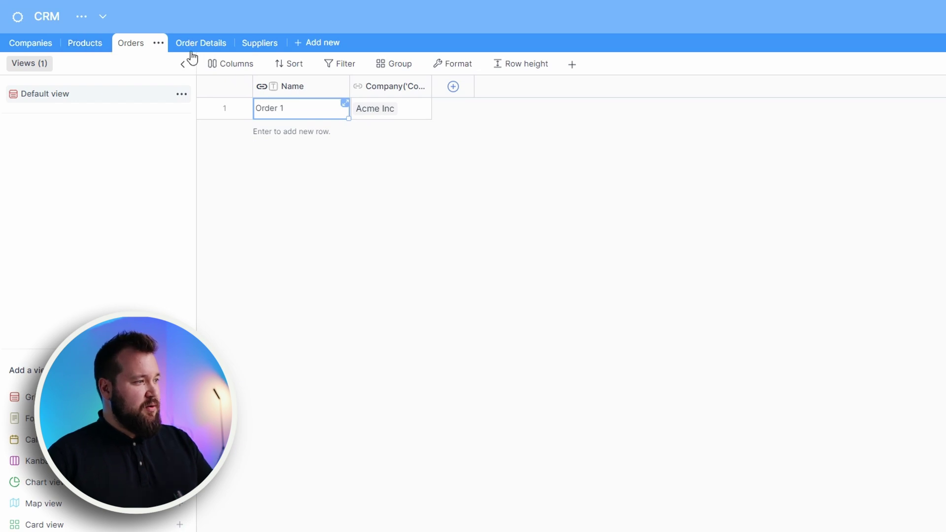
Widen the Orders table's Company column to show its full title and open its settings
left_click(400, 115)
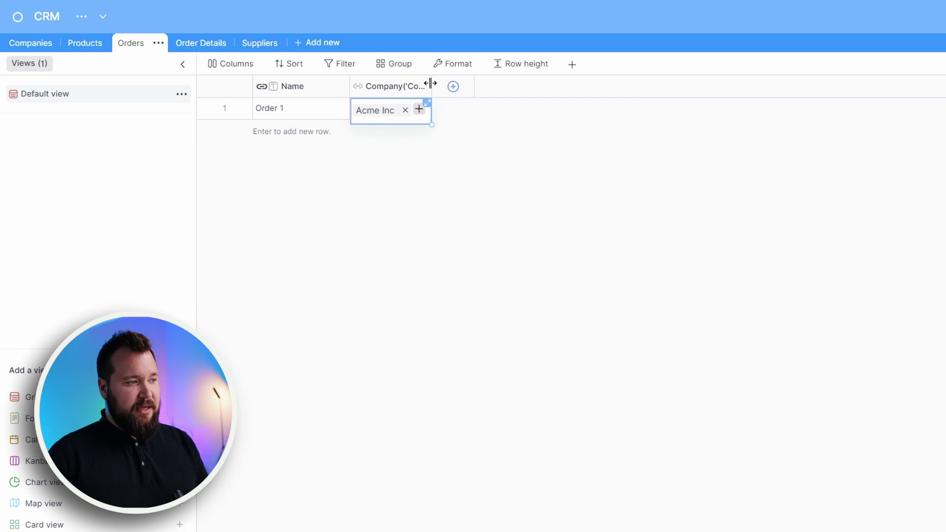
left_click_drag(431, 83, 572, 93)
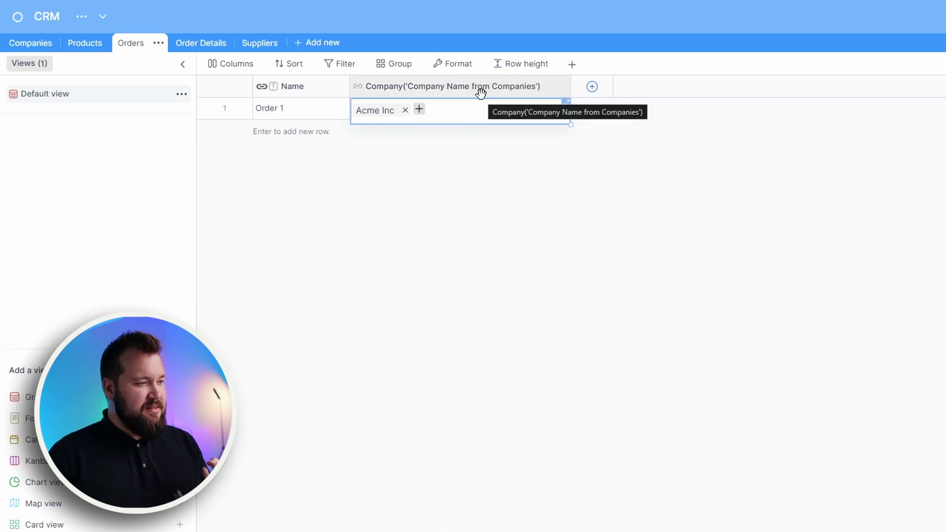
double_click(480, 90)
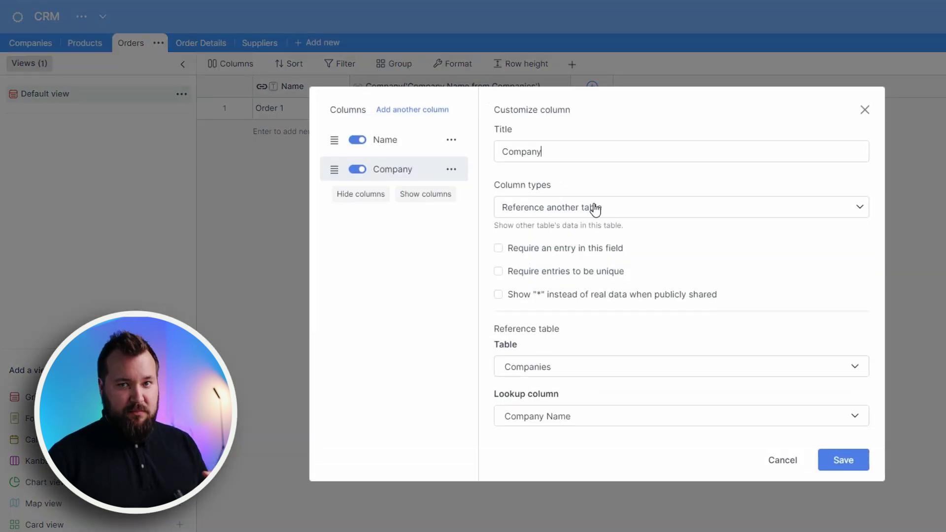
Inspect the Company column's title in its settings twice, closing each time without saving
double_click(566, 148)
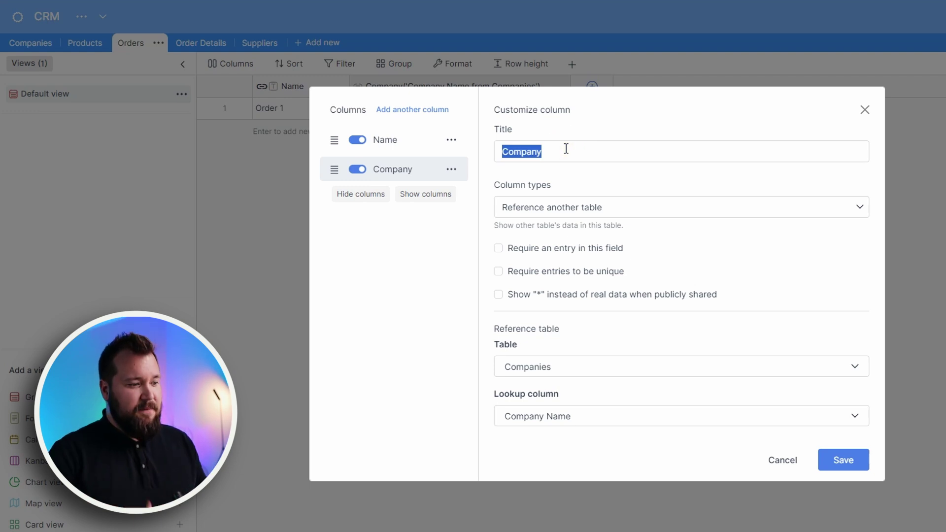
left_click(865, 109)
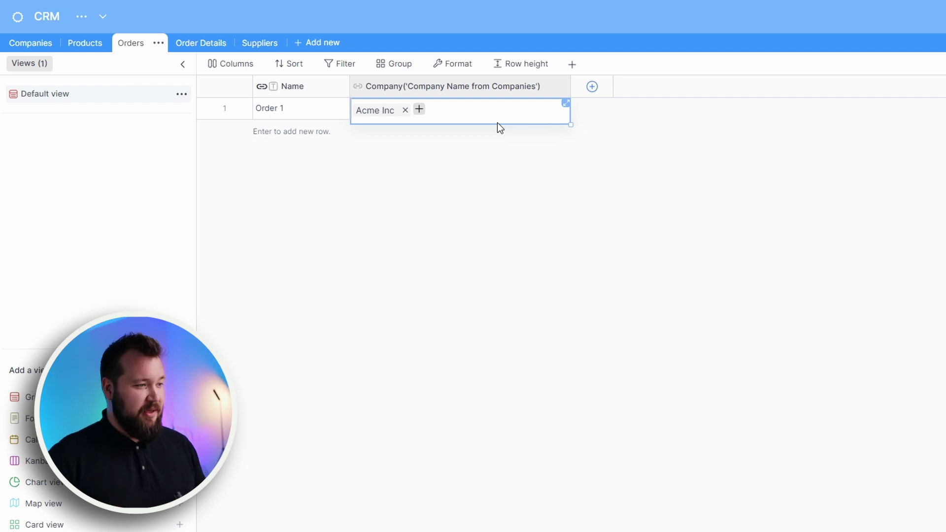
double_click(458, 86)
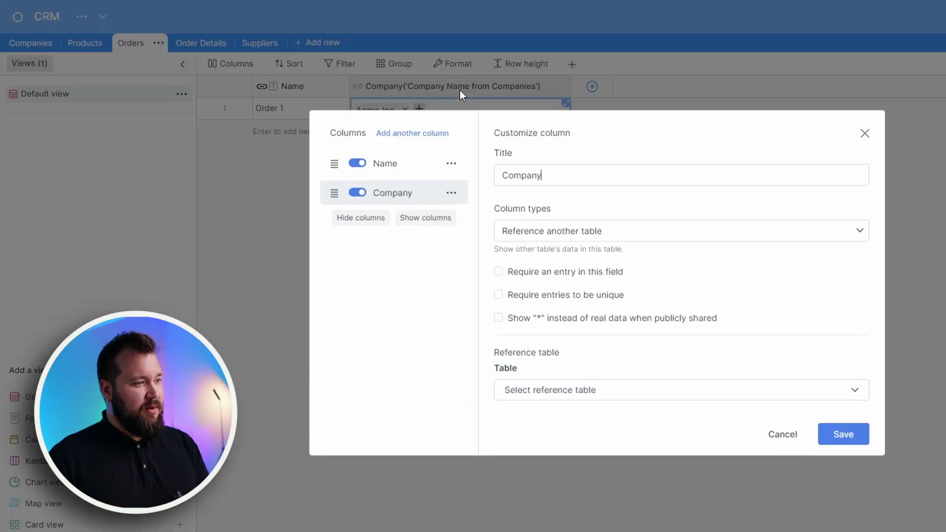
left_click(573, 150)
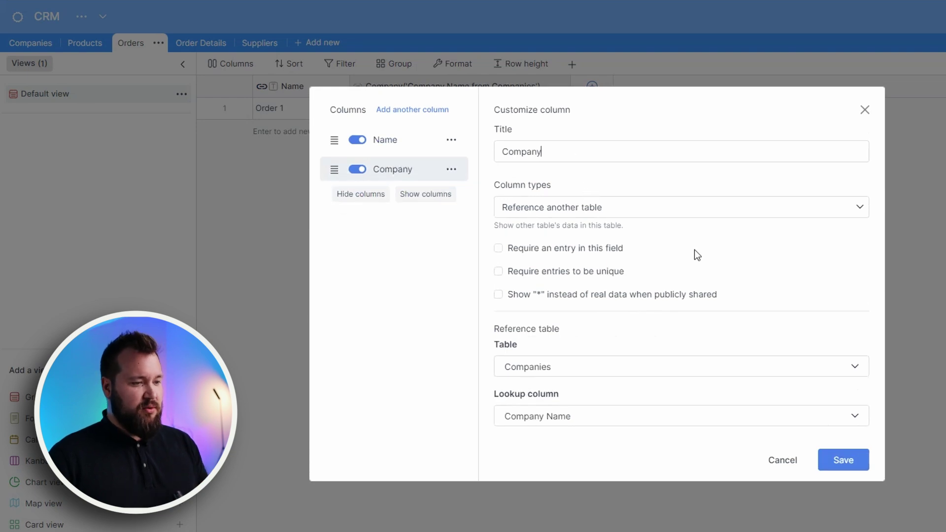
left_click_drag(541, 152, 489, 146)
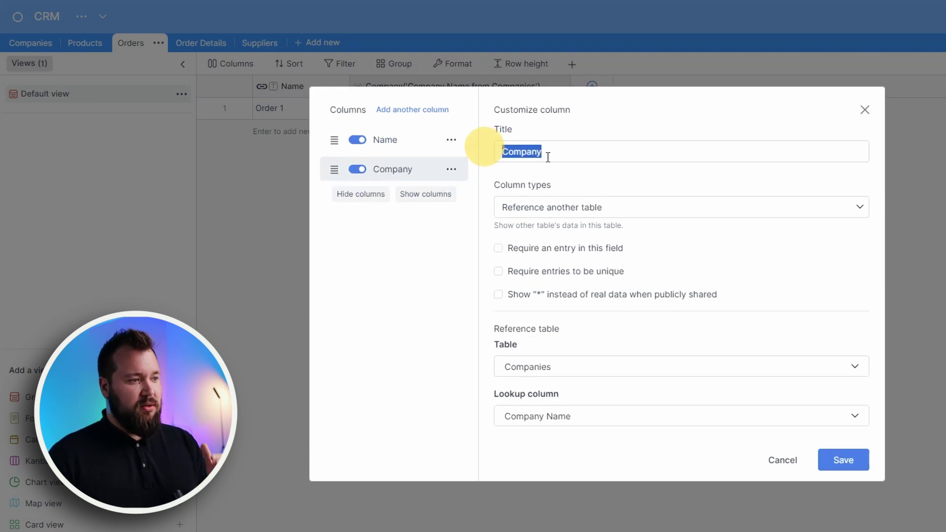
left_click(568, 175)
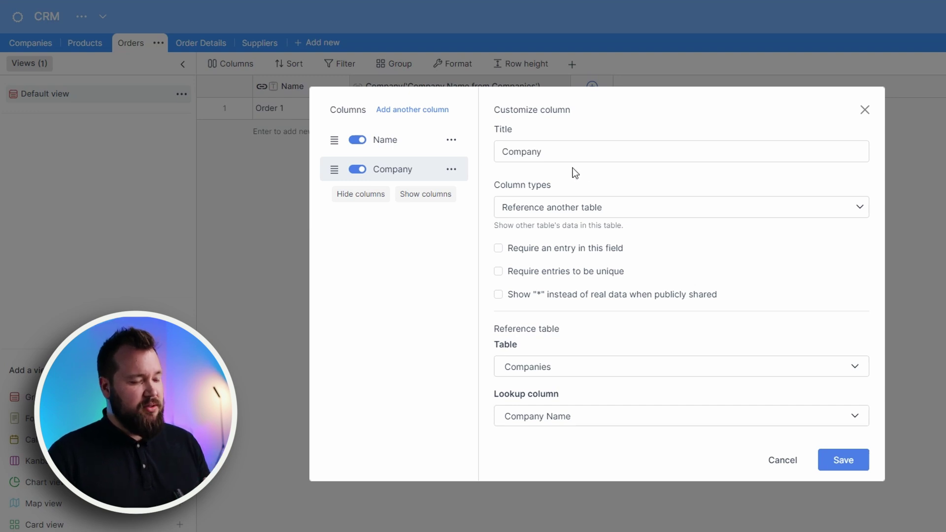
left_click(865, 110)
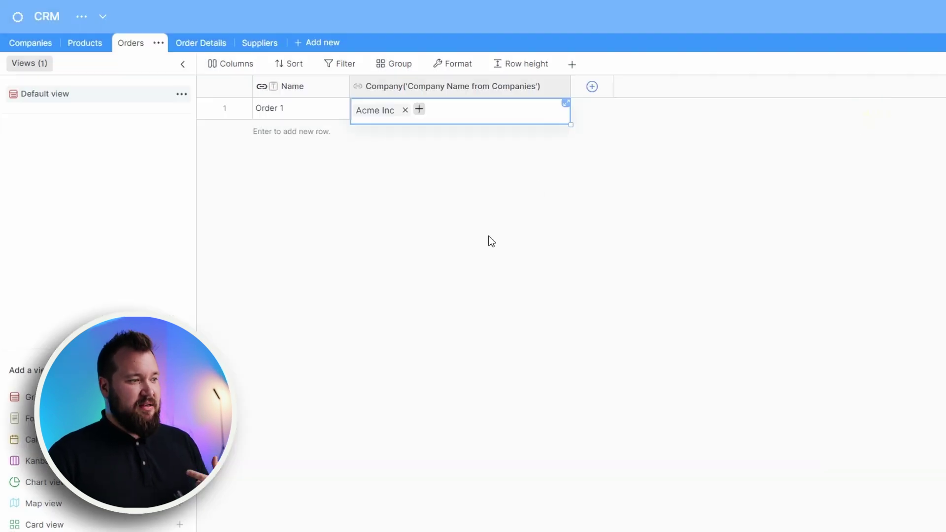
On the Companies table, review the Acme Inc row's details and history, then close them
left_click(483, 242)
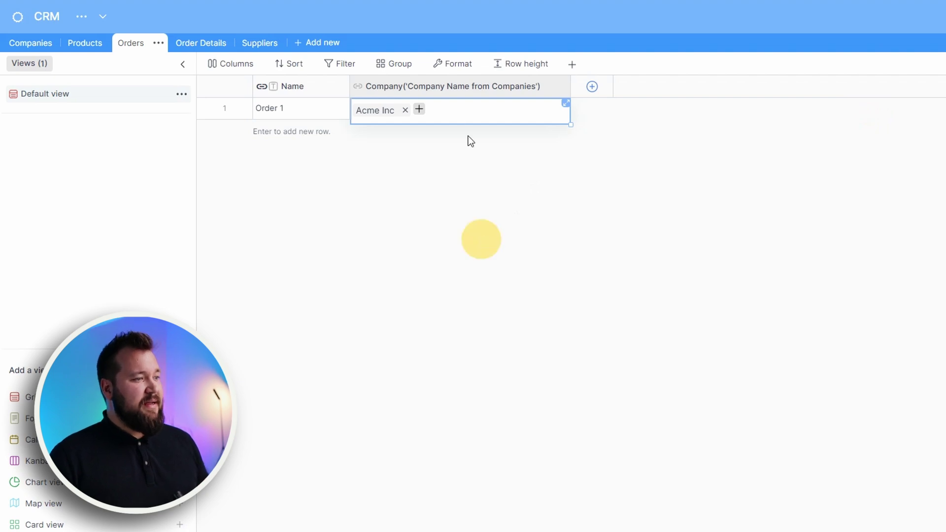
left_click(26, 49)
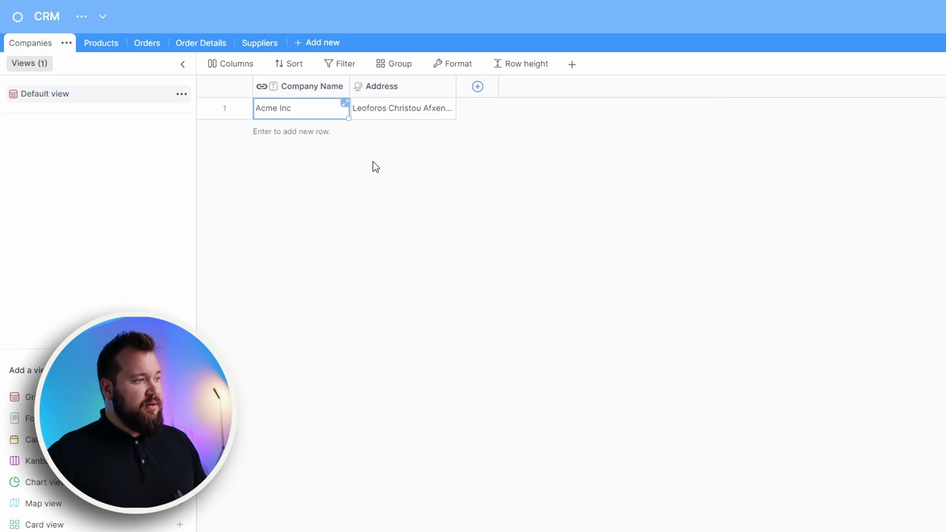
left_click(246, 112)
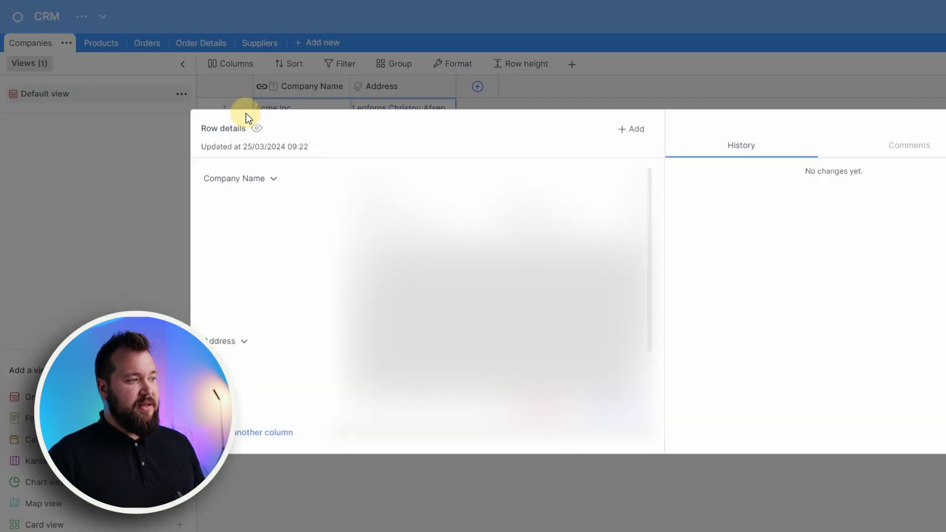
scroll(286, 288, "down", 2)
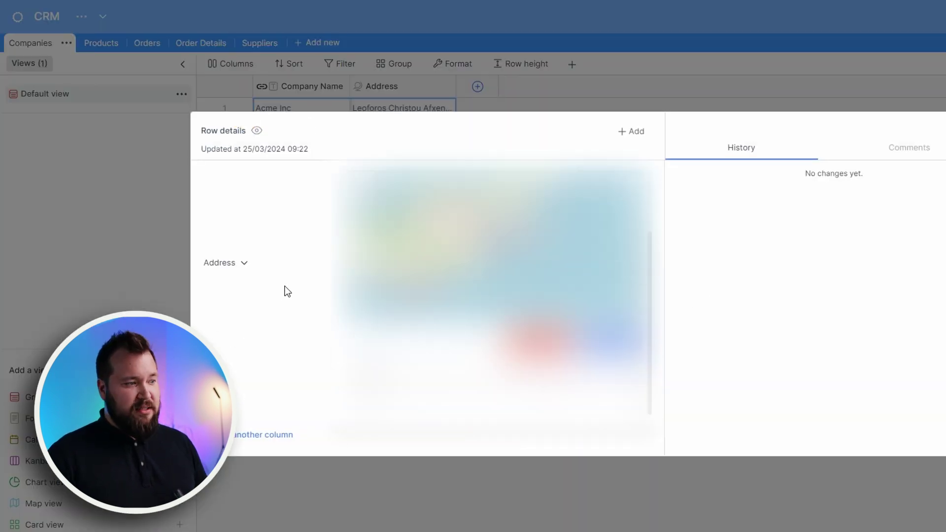
scroll(285, 285, "up", 2)
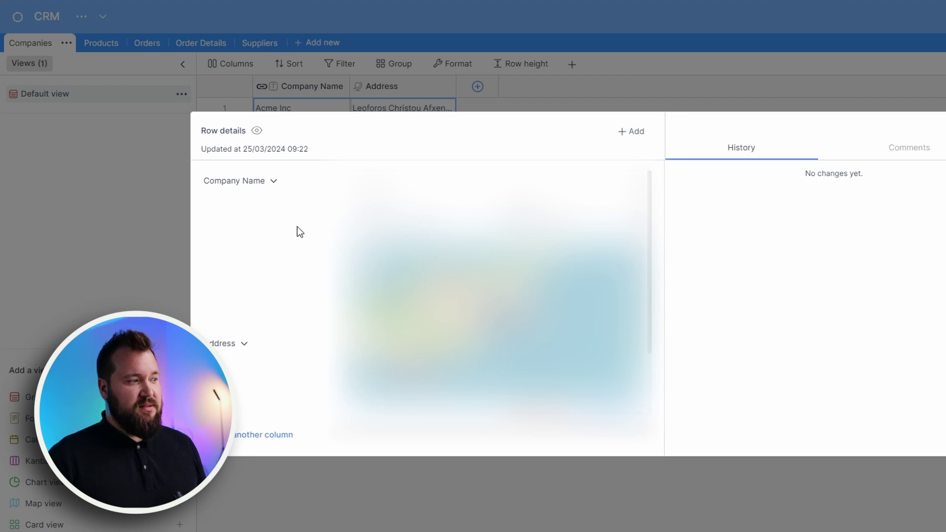
scroll(894, 232, "down", 3)
scroll(895, 250, "up", 3)
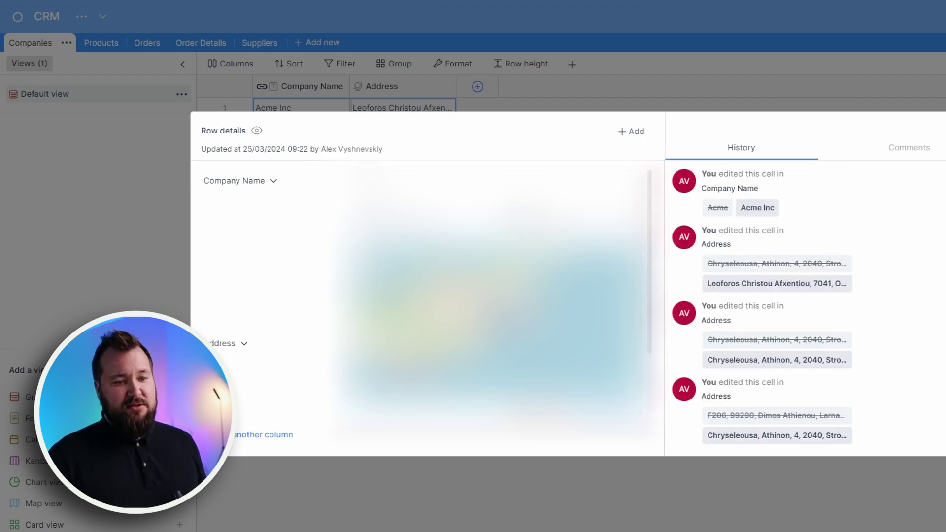
key("Escape")
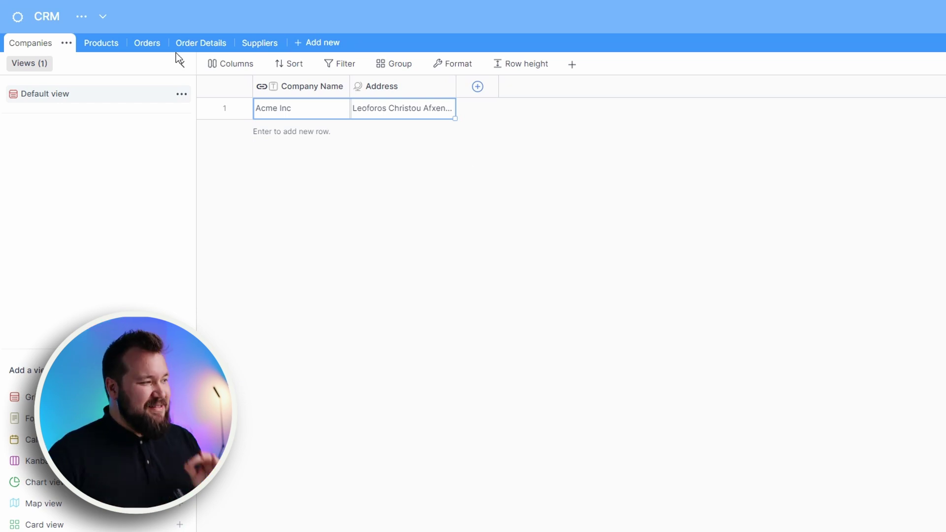
On the Orders table, open and close Order 1's linked Acme Inc company record twice
left_click(146, 45)
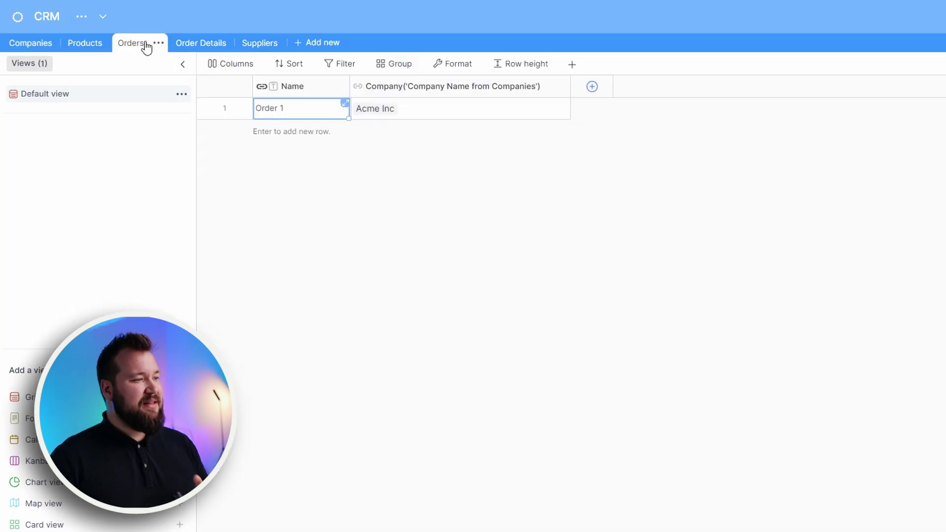
left_click(402, 118)
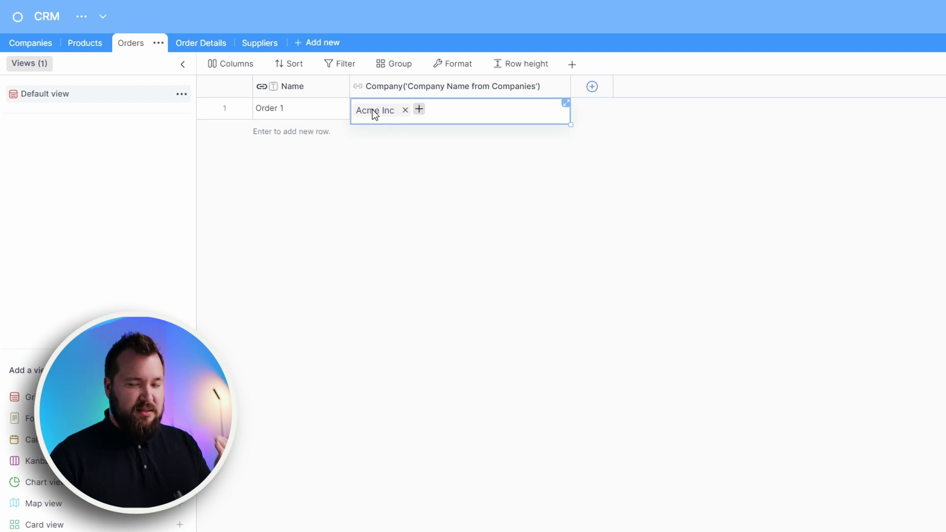
left_click(317, 109)
left_click(388, 108)
left_click(388, 111)
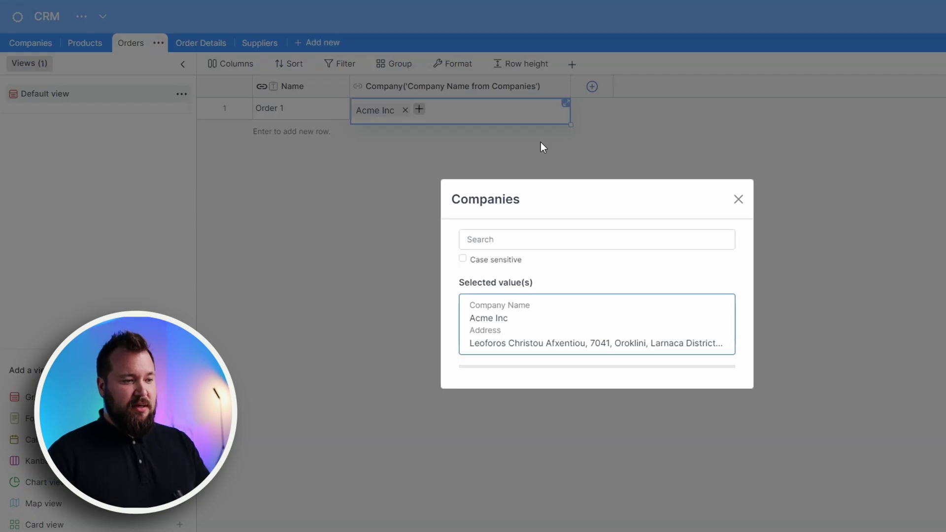
left_click(737, 200)
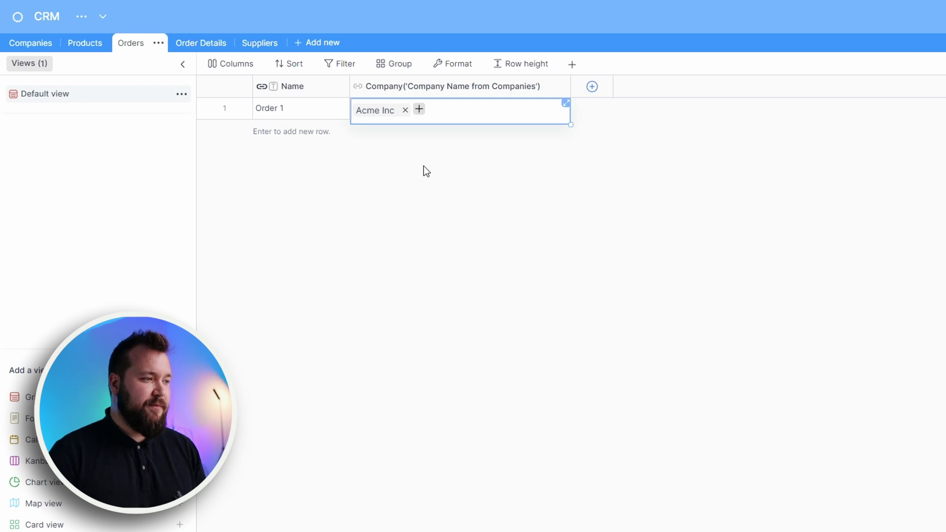
left_click(380, 112)
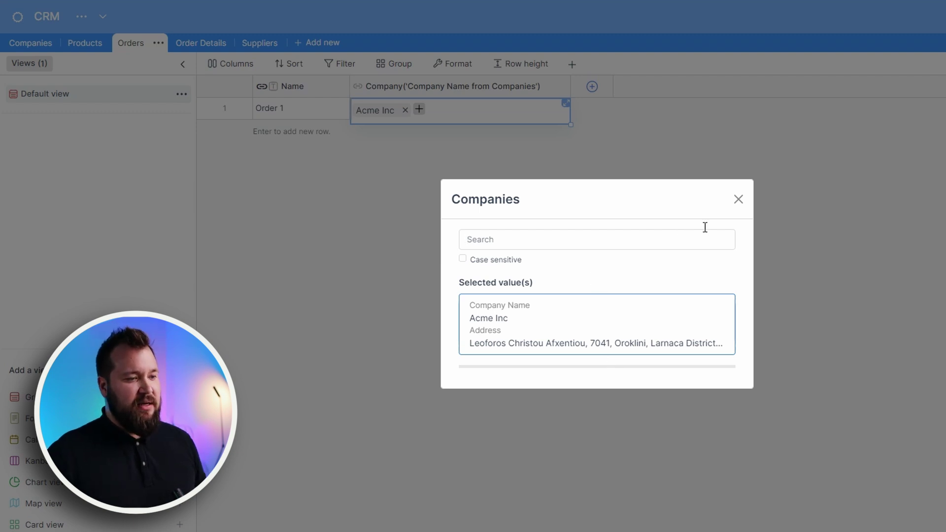
left_click(738, 199)
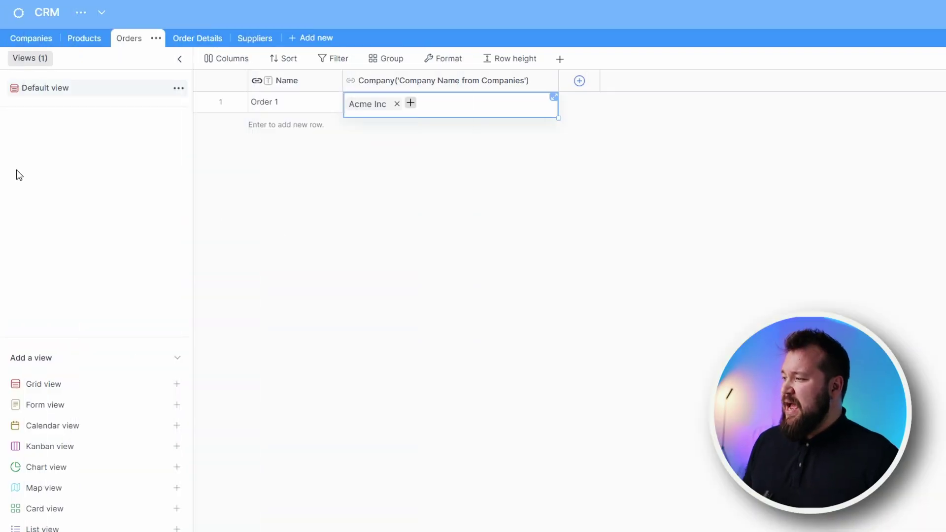
Open the Order Details table, showing Product 1 with quantity 4 and total 140
left_click(18, 167)
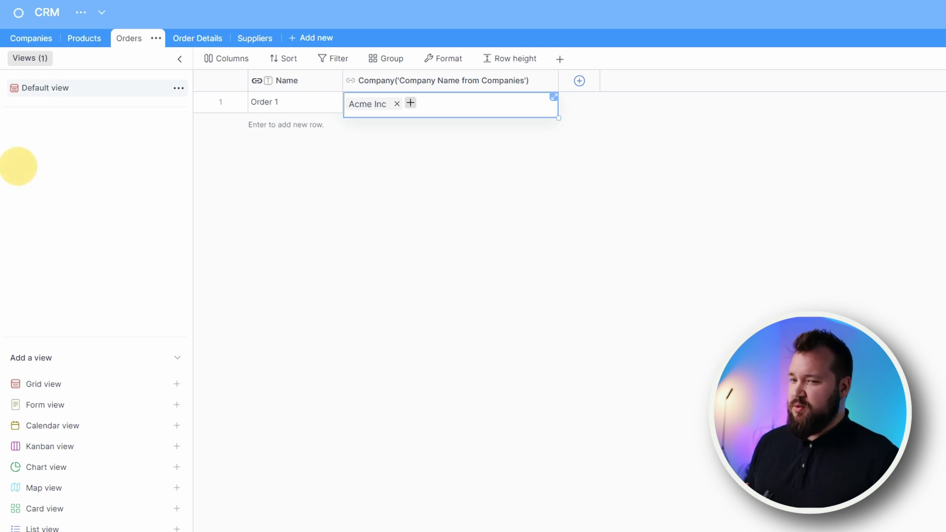
mouse_move(62, 406)
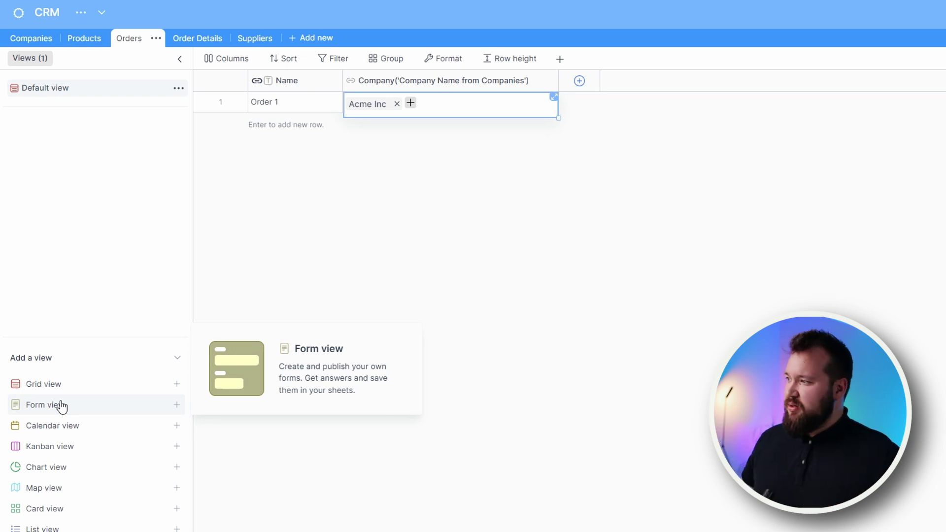
left_click(198, 38)
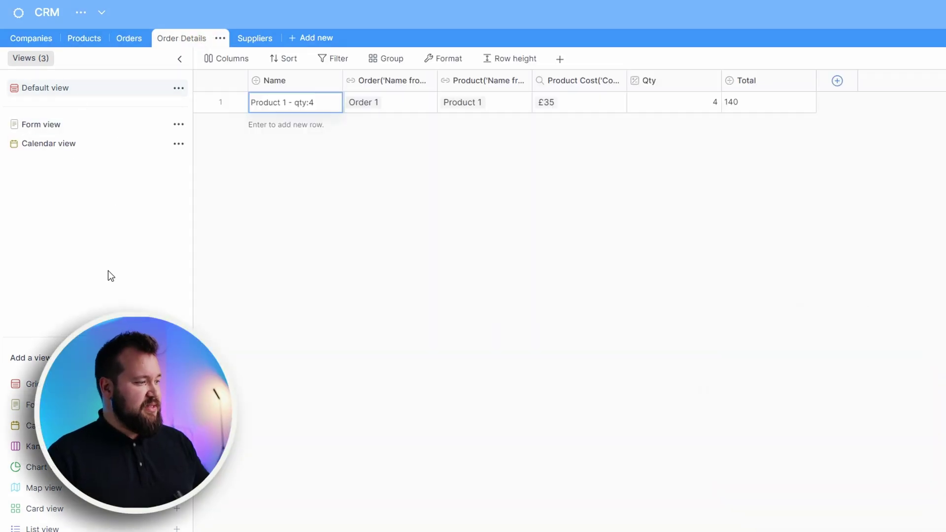
Add a Form view to the Order Details table and re-show its form settings
left_click(123, 404)
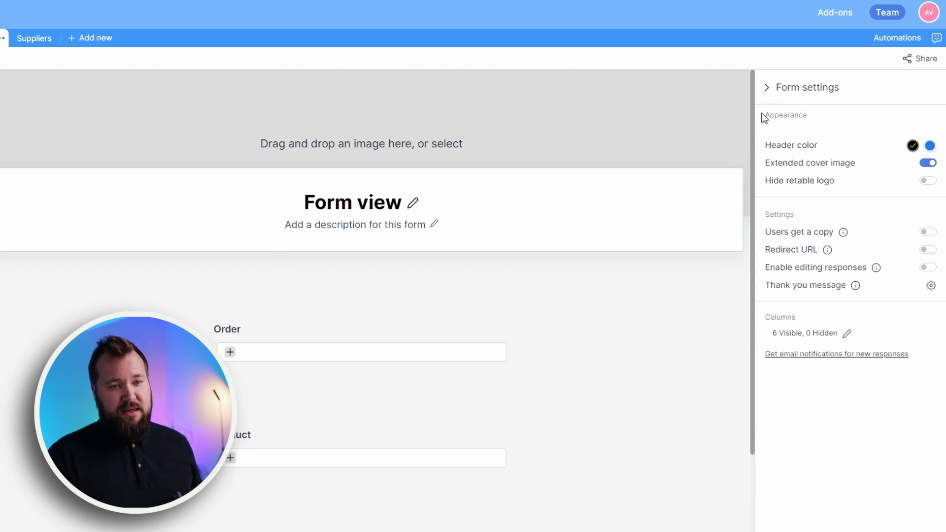
left_click(767, 88)
left_click(938, 85)
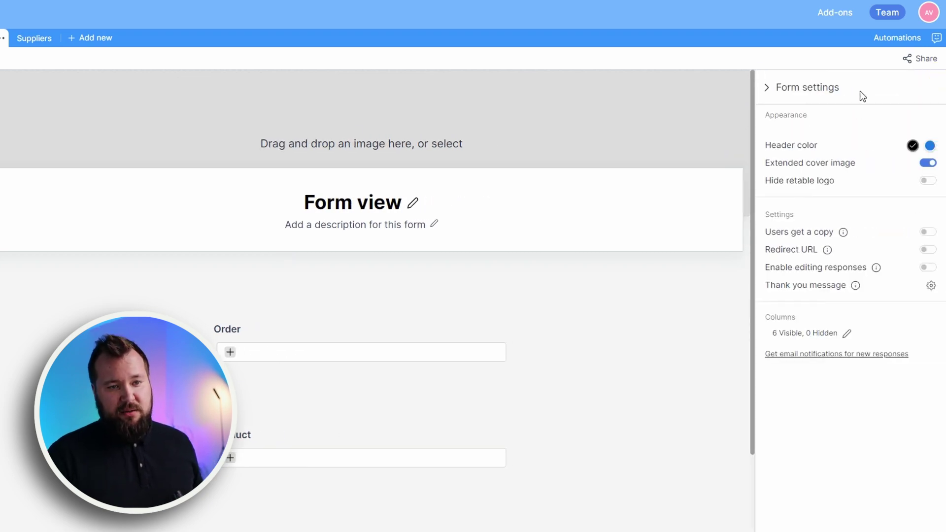
Try a blue form header, then restore black and re-enable the extended cover image
left_click(930, 145)
left_click(912, 145)
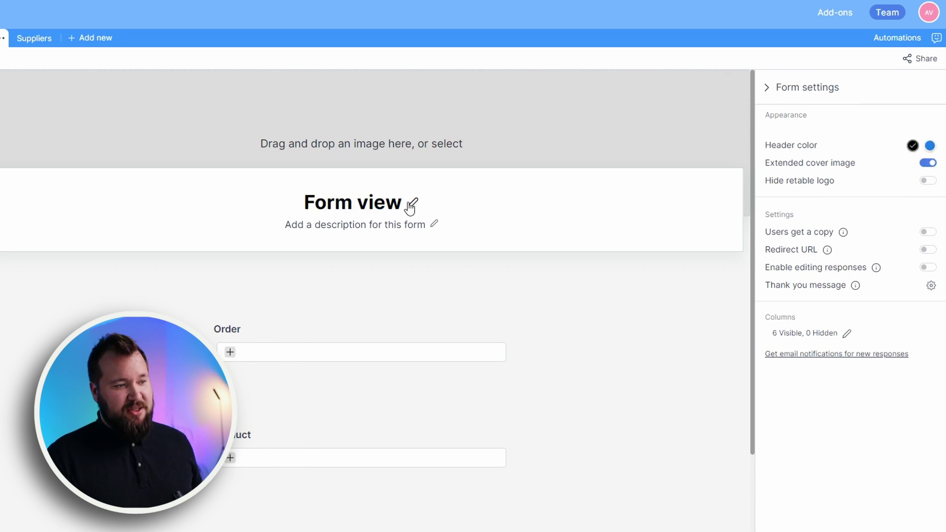
left_click(930, 145)
left_click(912, 145)
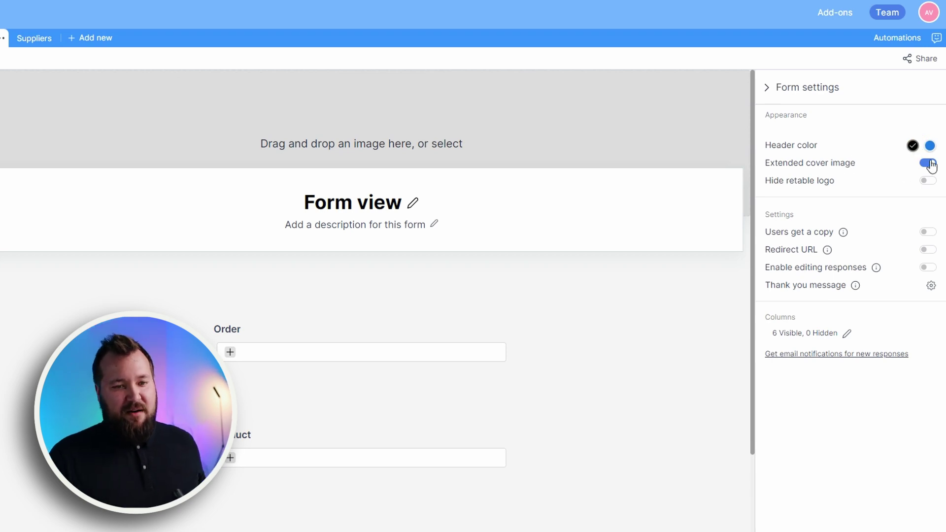
left_click(928, 163)
left_click(929, 163)
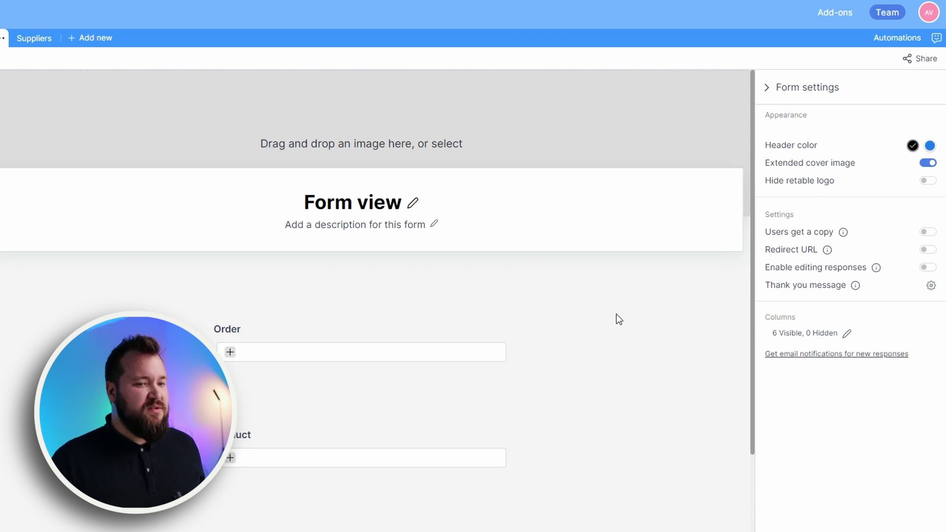
scroll(247, 267, "down", 1)
left_click(243, 269)
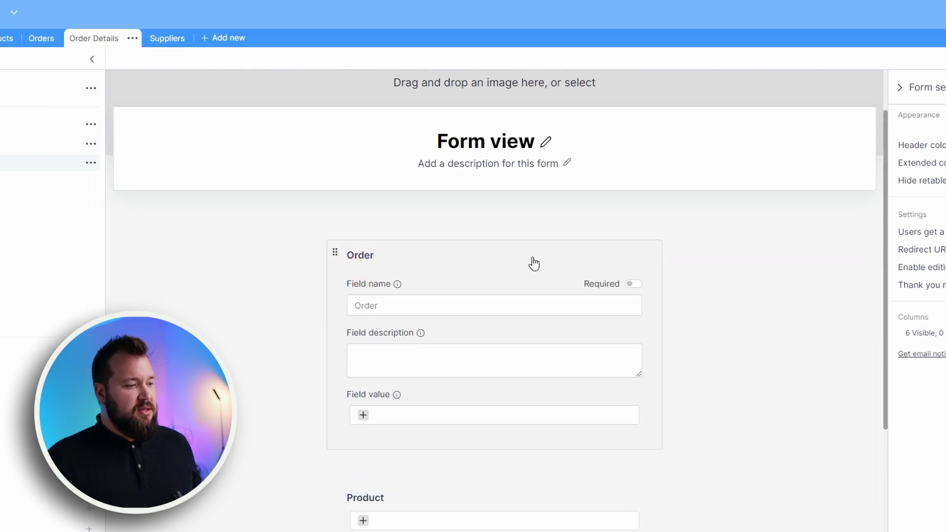
scroll(534, 264, "down", 1)
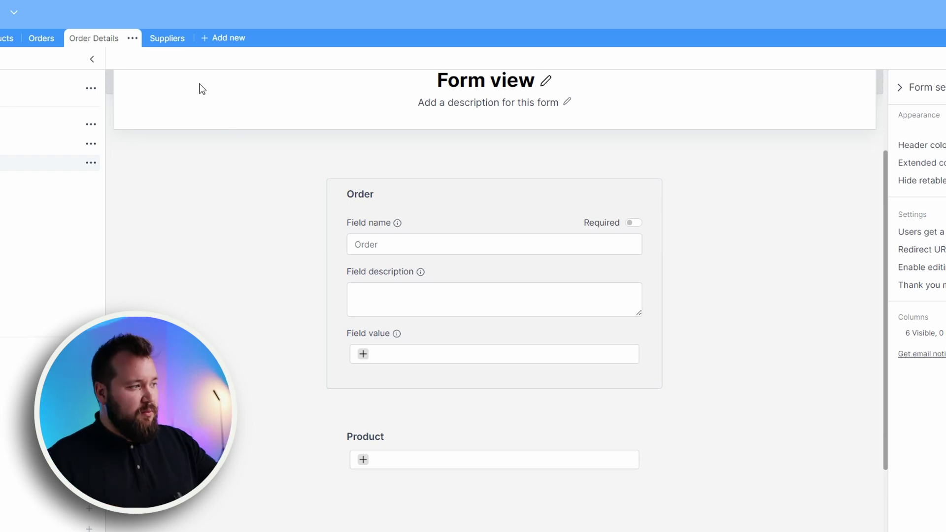
left_click(449, 216)
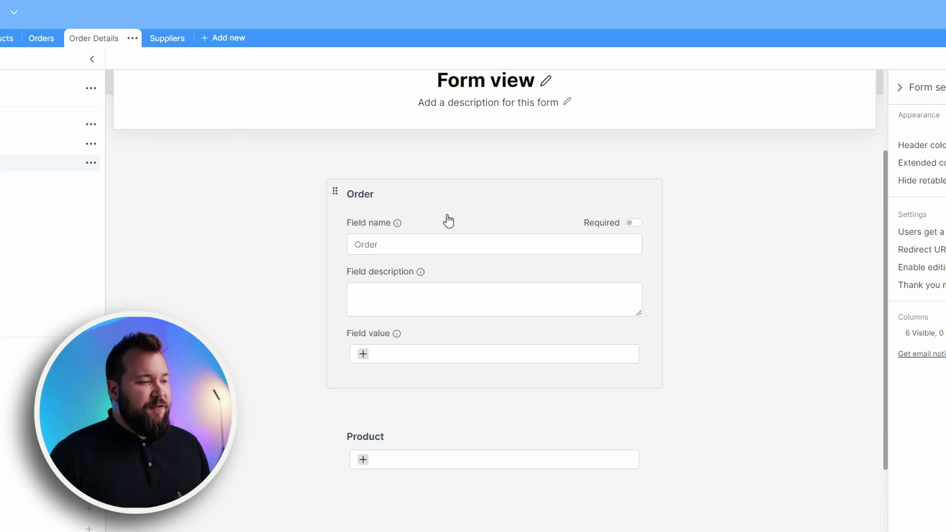
left_click(364, 355)
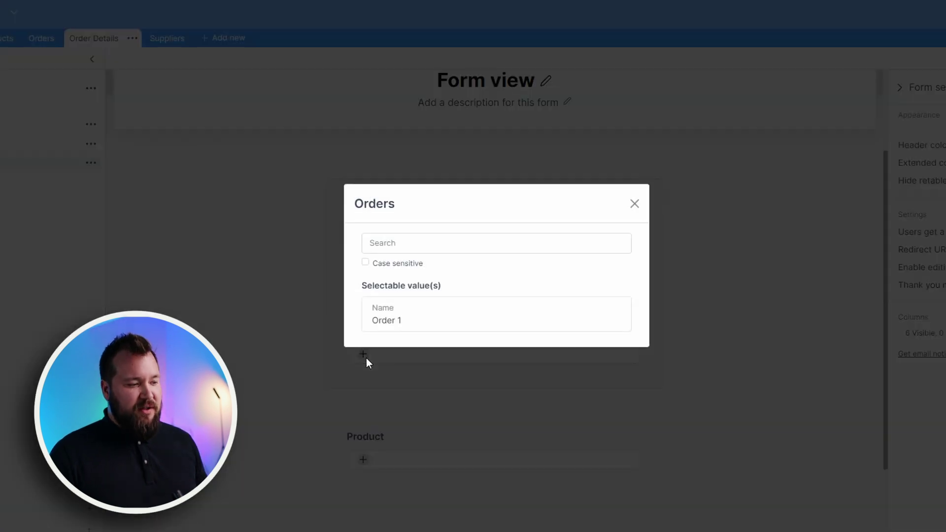
left_click(635, 212)
left_click(433, 232)
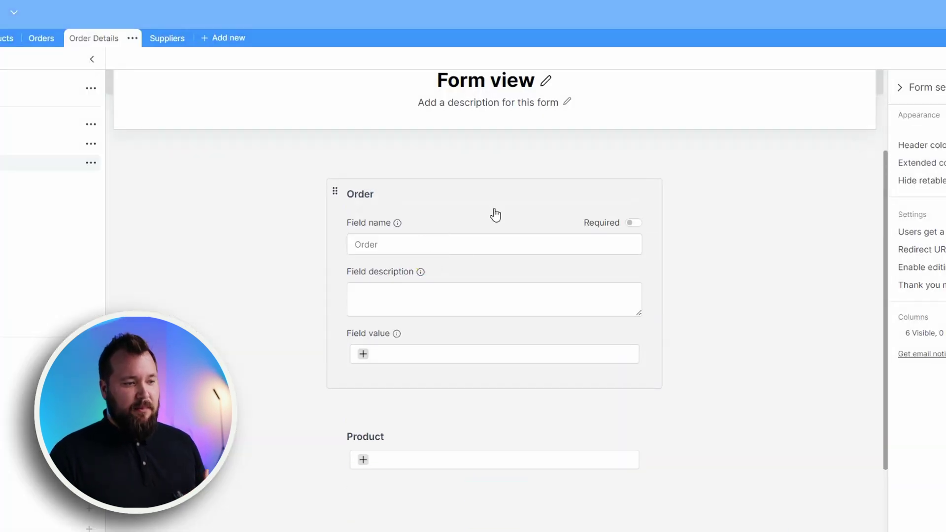
scroll(518, 213, "down", 3)
left_click(498, 298)
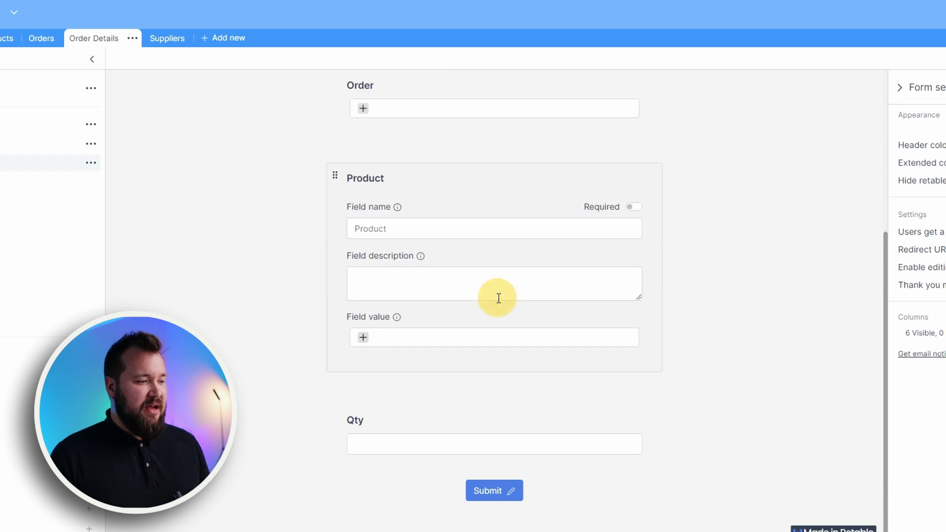
scroll(480, 245, "up", 1)
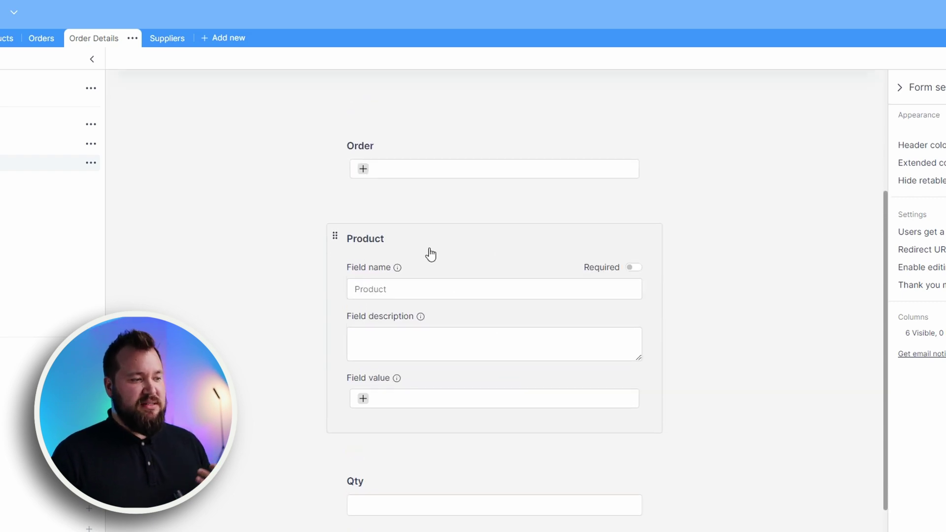
scroll(434, 250, "up", 1)
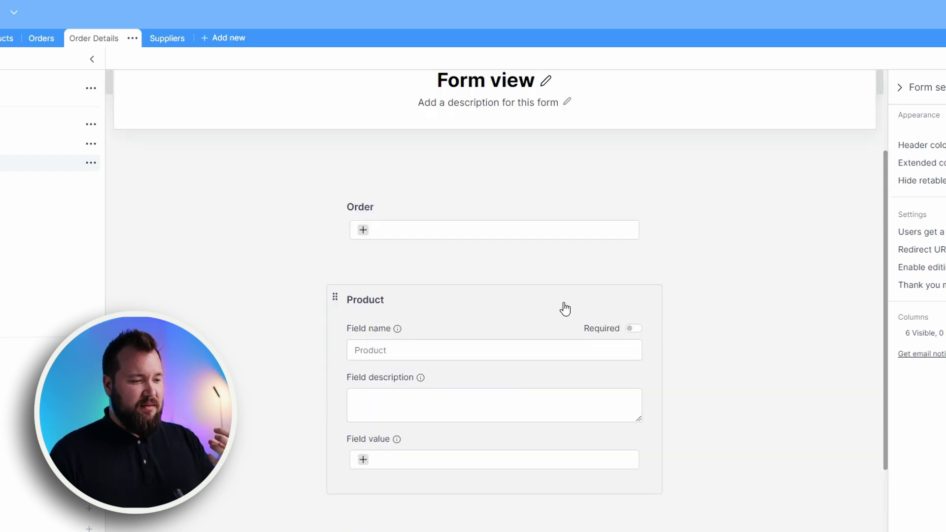
left_click(632, 328)
left_click(631, 329)
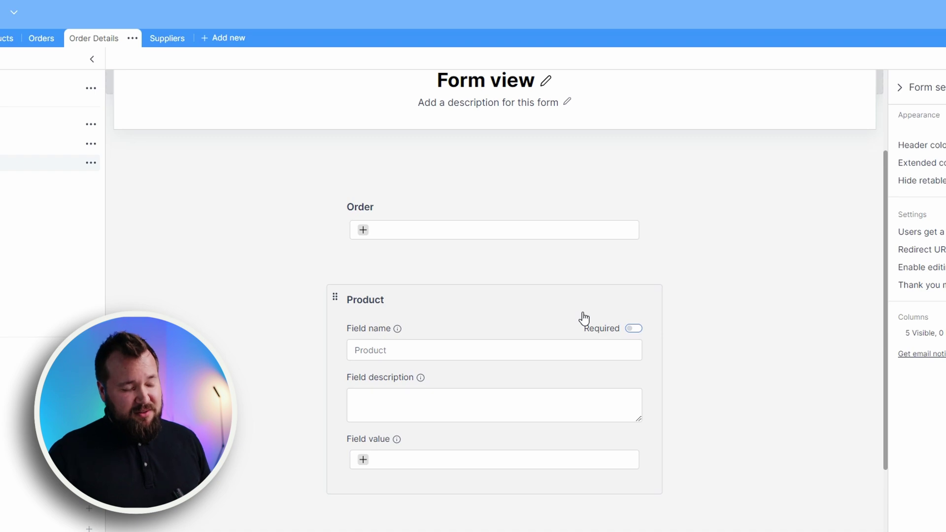
scroll(439, 352, "down", 3)
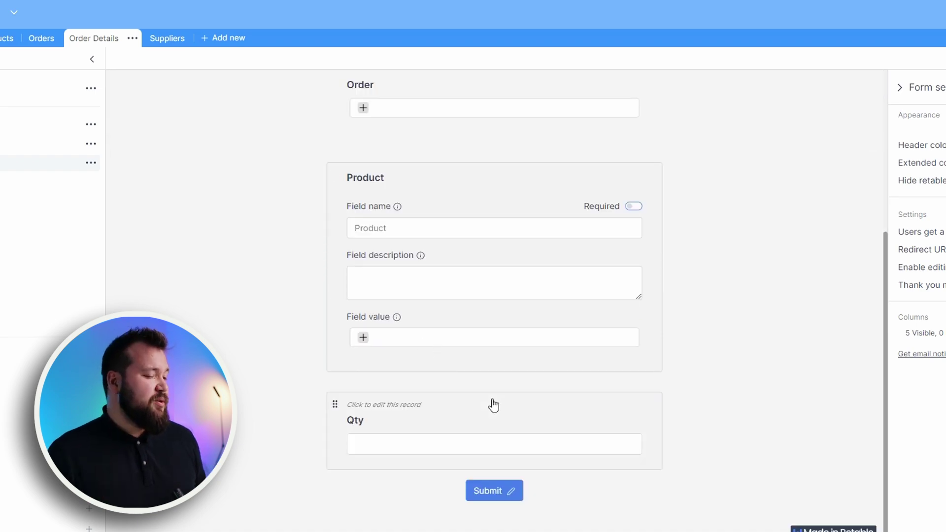
scroll(495, 410, "up", 2)
scroll(495, 410, "up", 4)
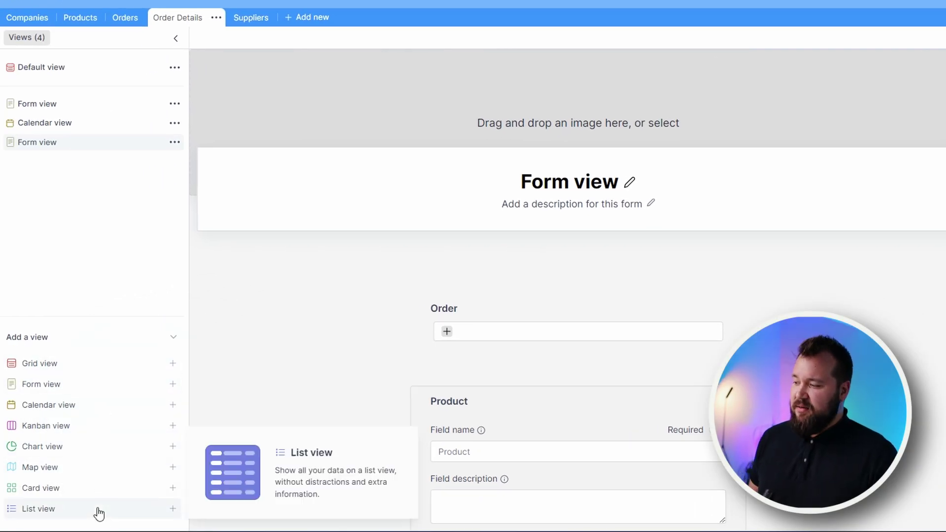
mouse_move(91, 473)
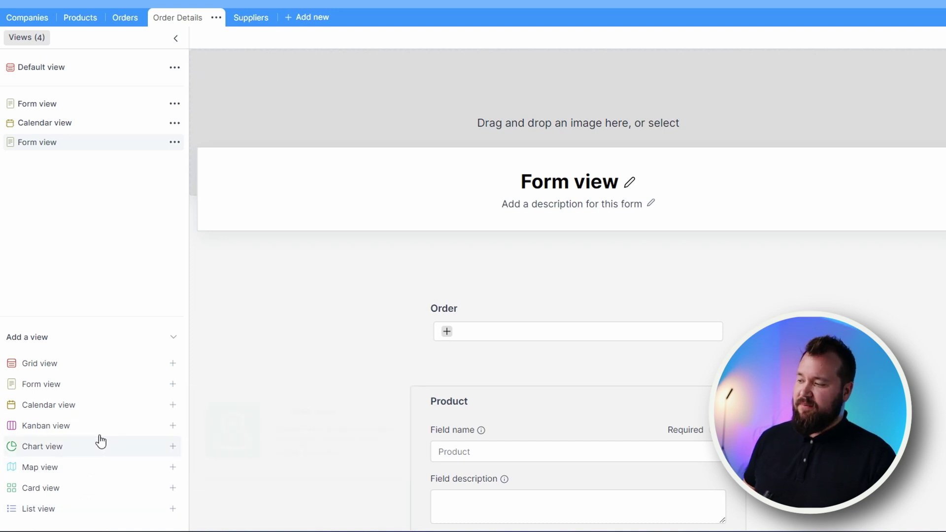
mouse_move(103, 382)
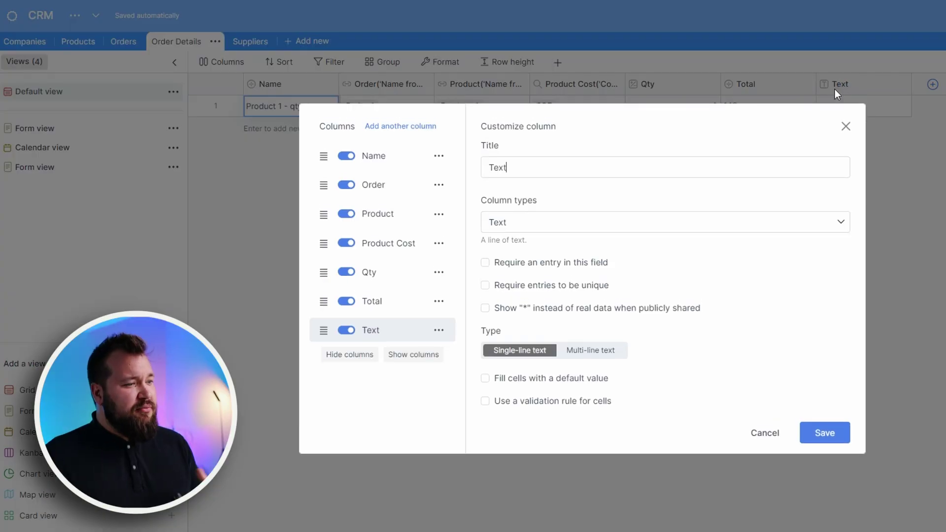
Change the new Order Details column's type to Formula, under Advanced
left_click(548, 226)
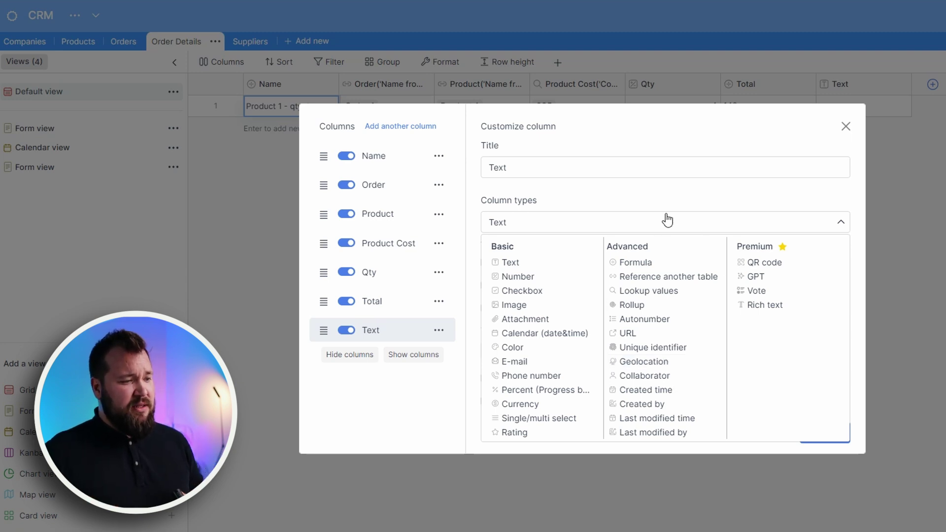
left_click(669, 261)
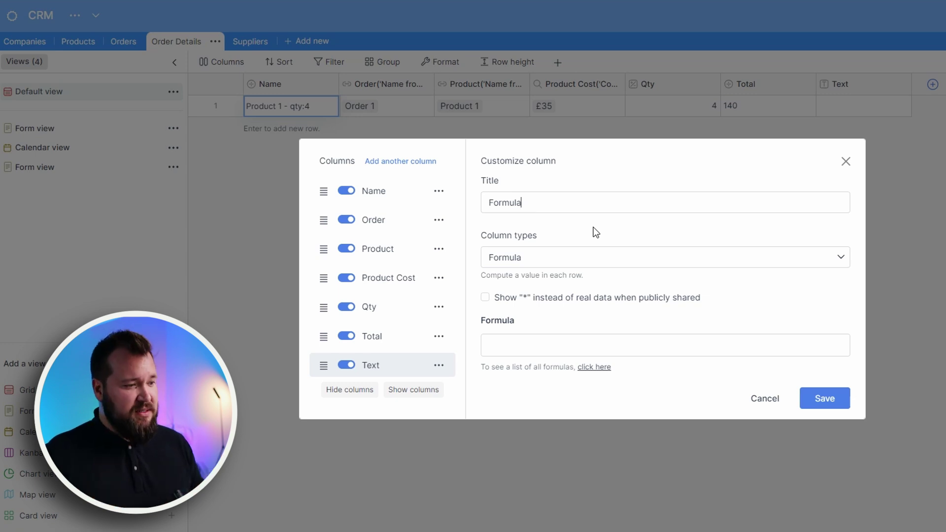
Start the formula by typing CONC and accepting the CONCATENATE() suggestion
left_click(587, 346)
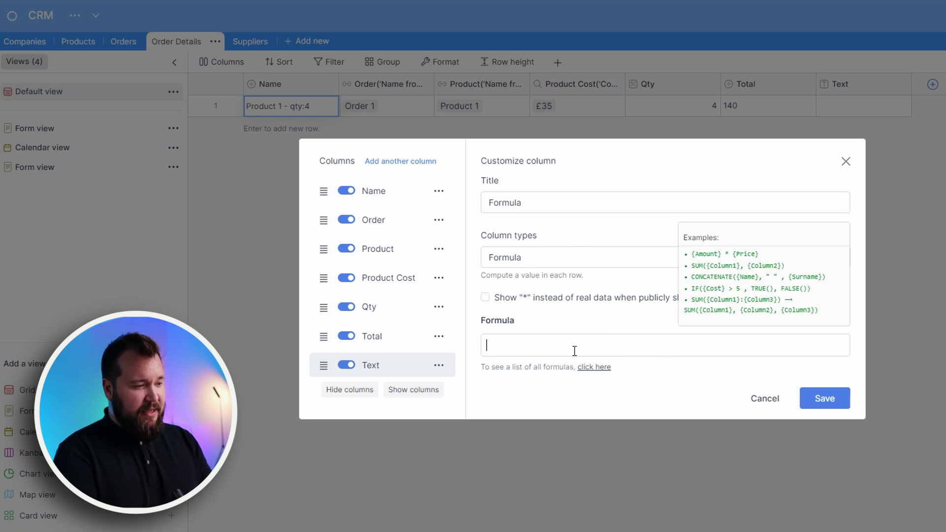
type("CONC")
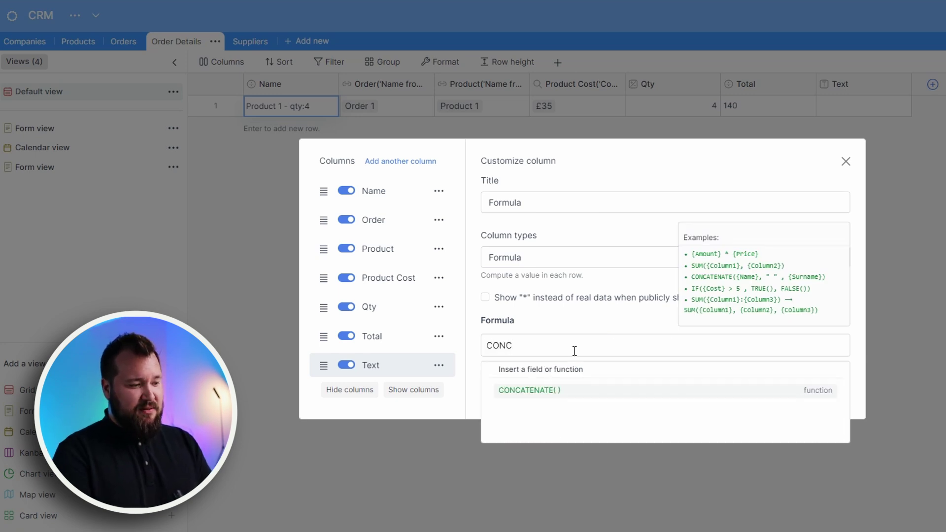
key("Return")
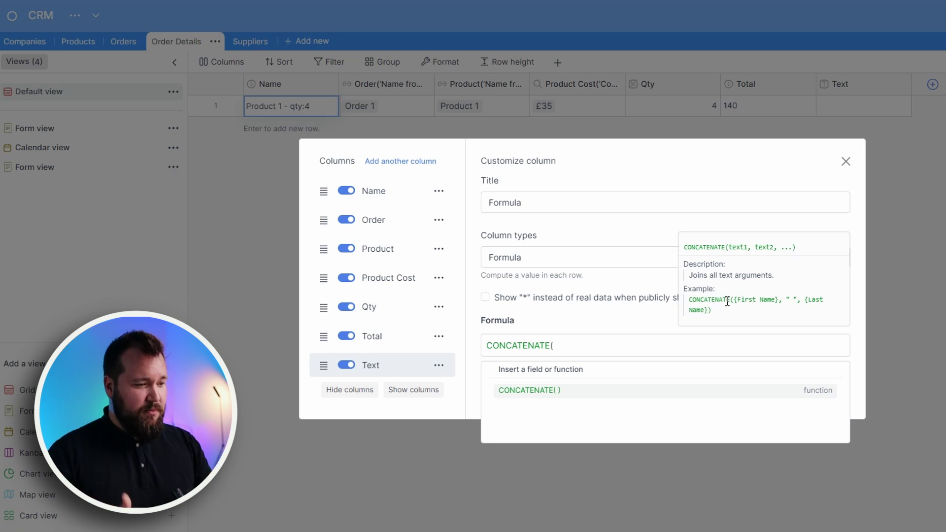
left_click(628, 314)
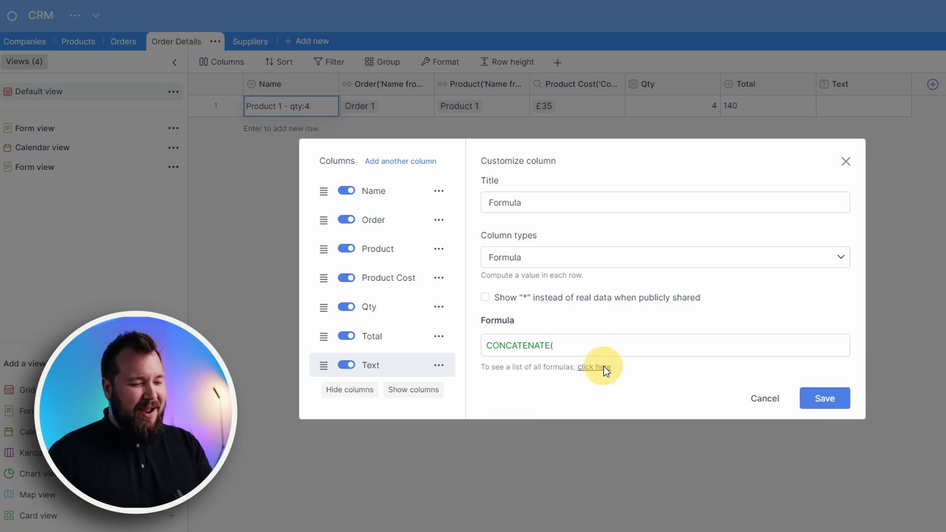
Open the full FORMULAS reference list and scroll through the available functions
left_click(605, 365)
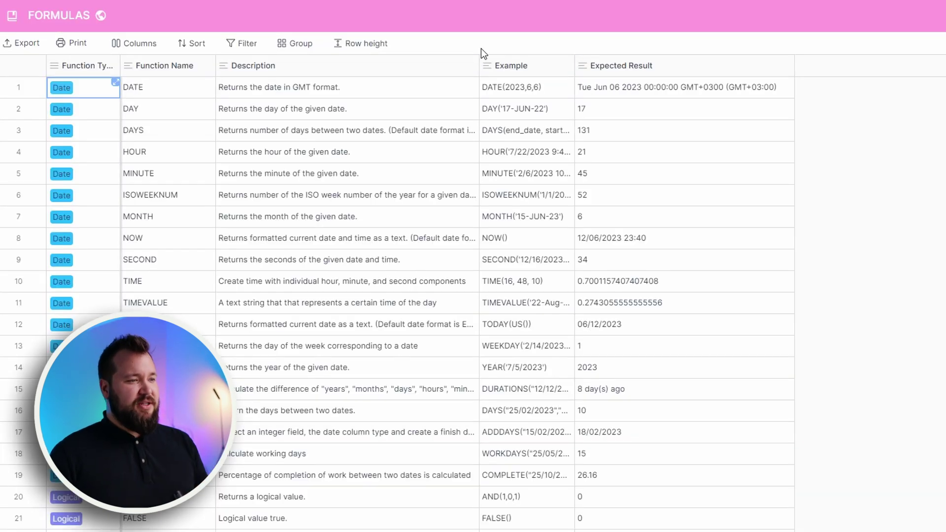
scroll(188, 144, "down", 10)
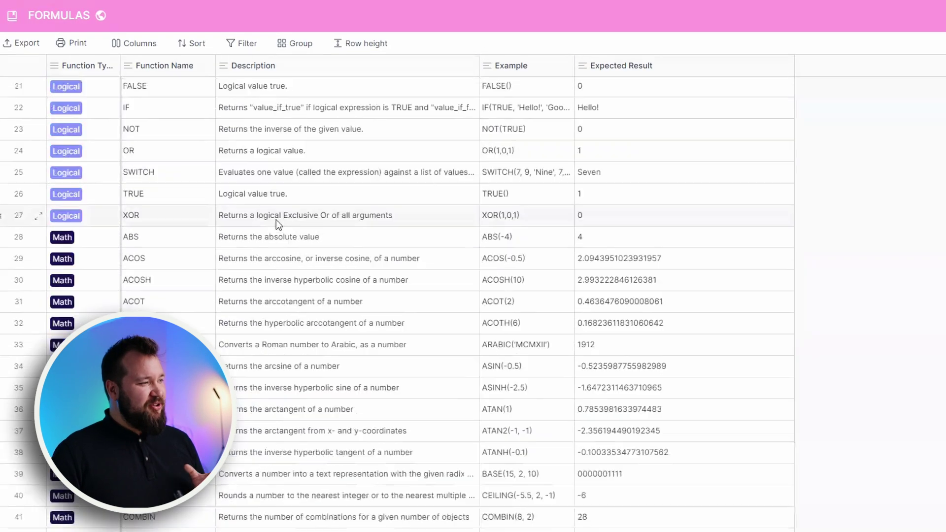
scroll(295, 224, "down", 5)
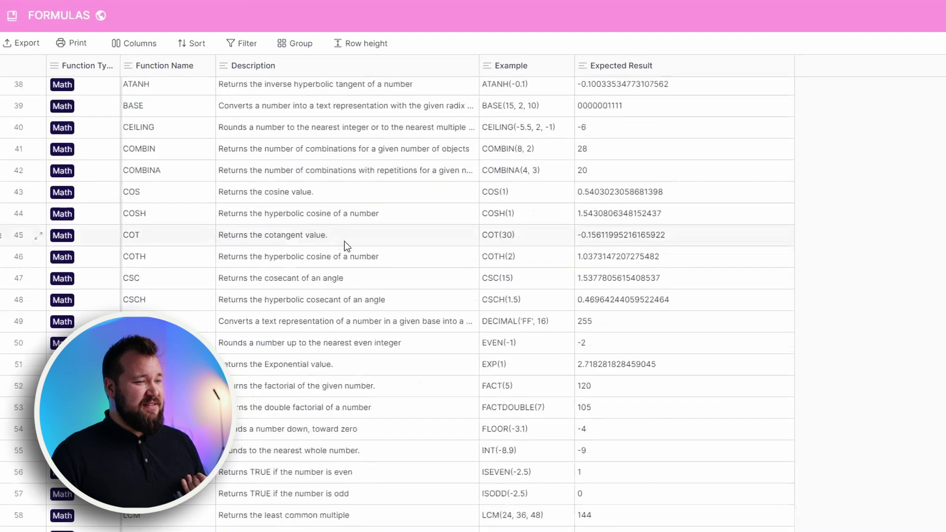
scroll(345, 241, "up", 4)
scroll(344, 242, "up", 10)
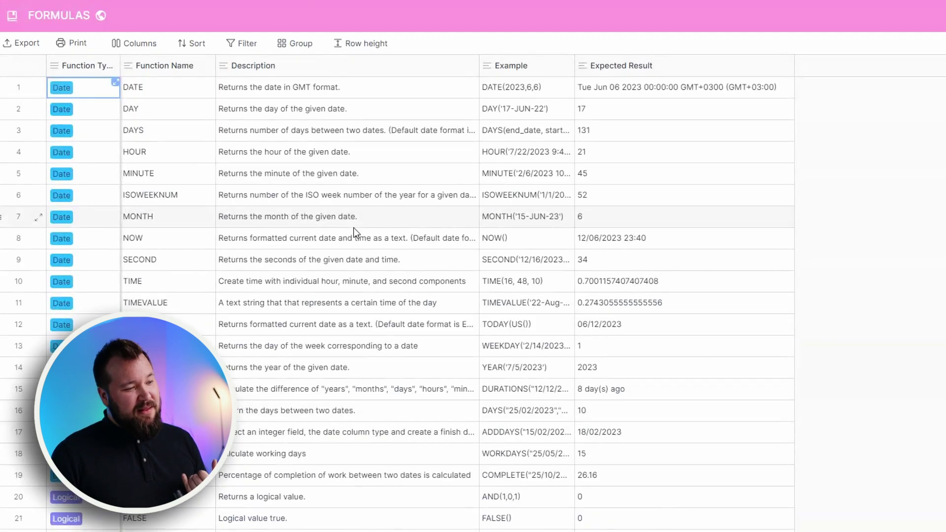
scroll(306, 187, "down", 5)
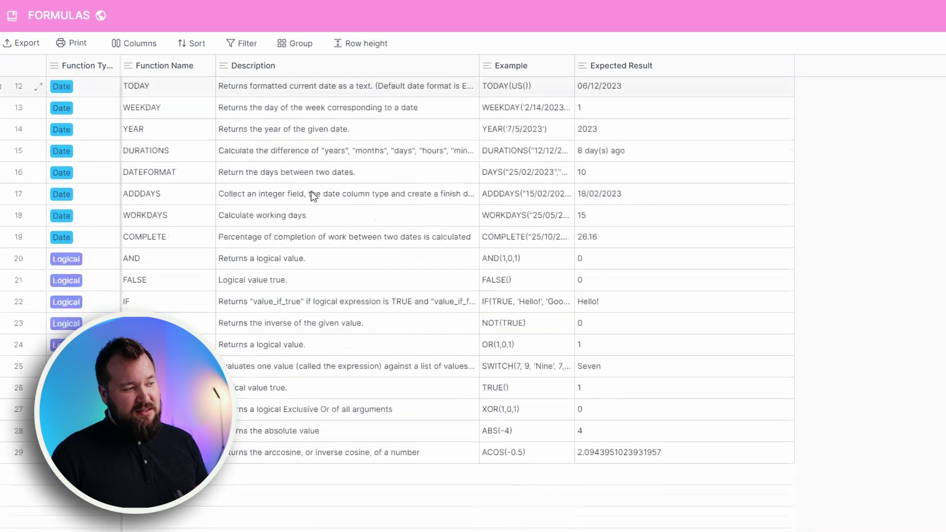
scroll(319, 232, "down", 3)
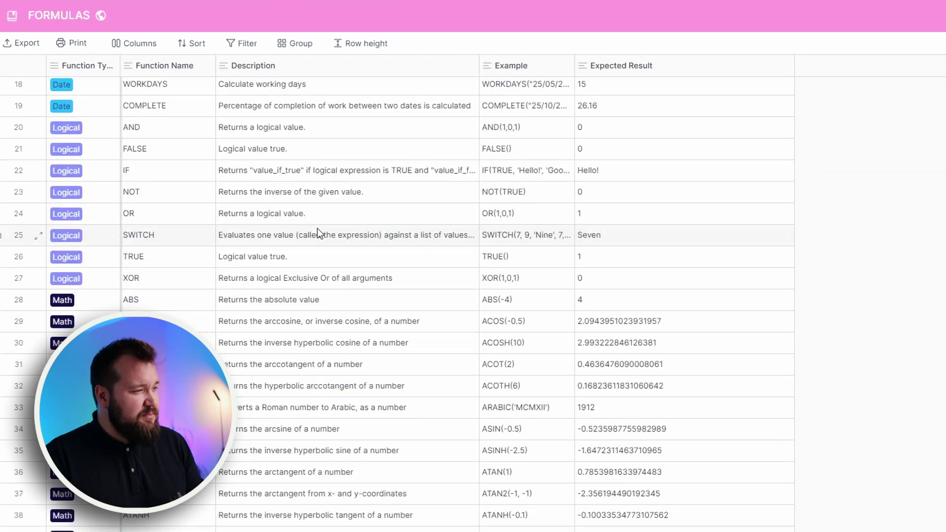
scroll(389, 225, "down", 8)
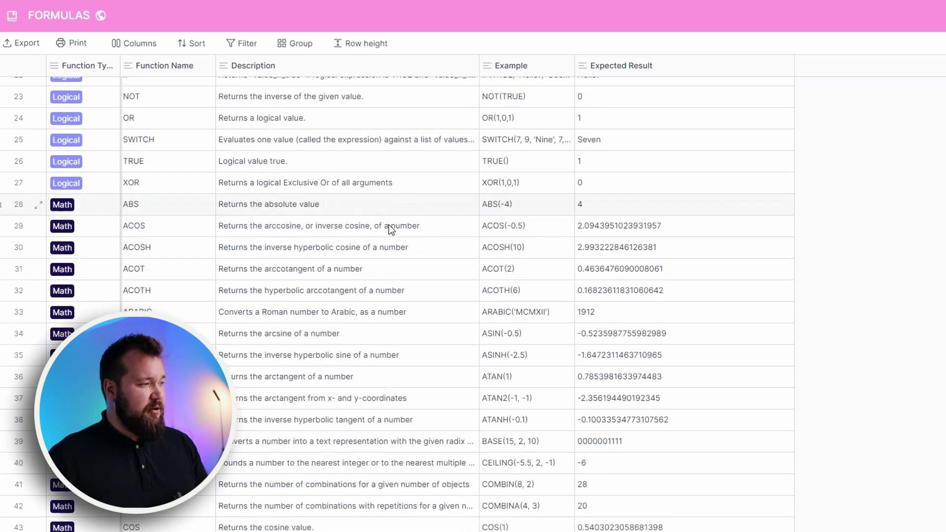
scroll(397, 219, "down", 13)
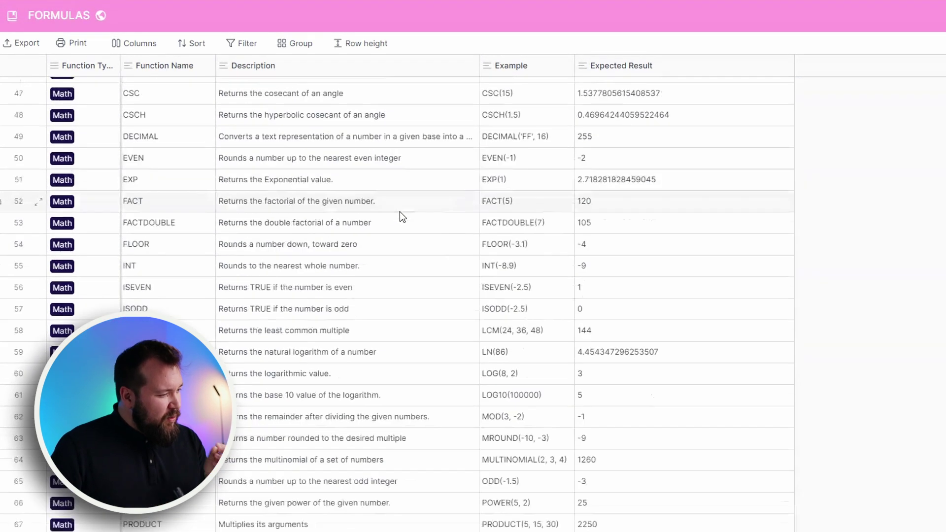
scroll(400, 211, "down", 12)
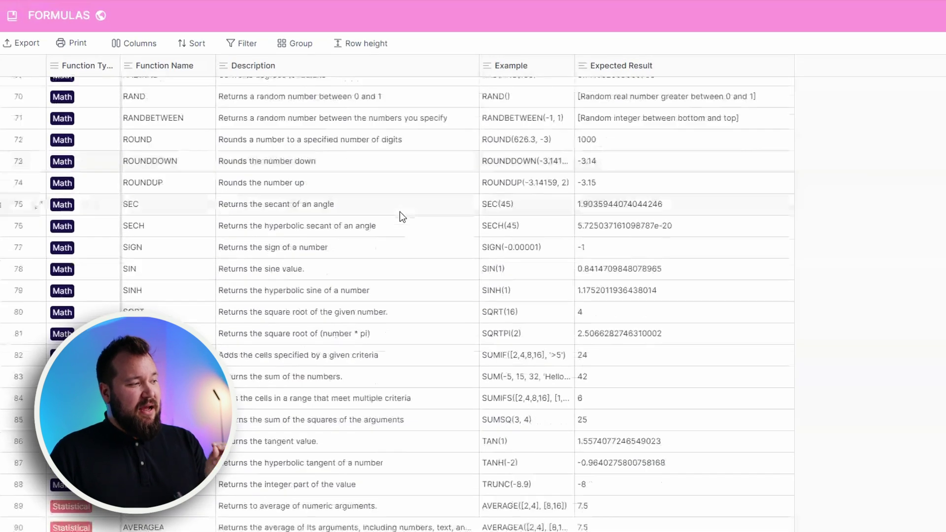
scroll(400, 212, "down", 6)
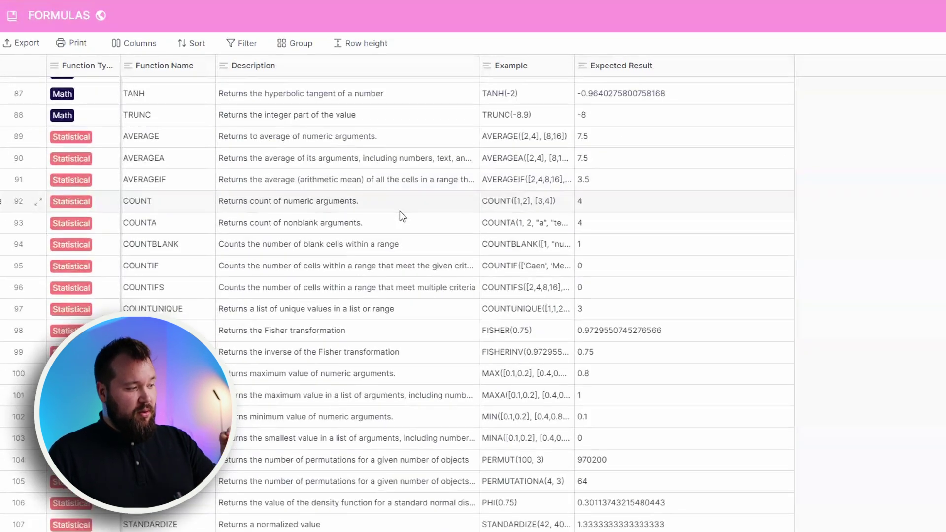
scroll(392, 294, "down", 8)
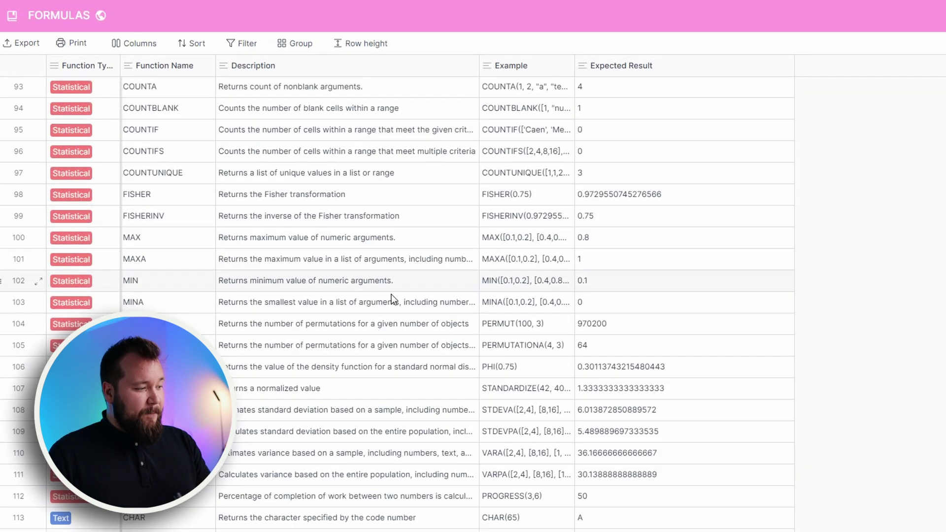
scroll(351, 280, "down", 5)
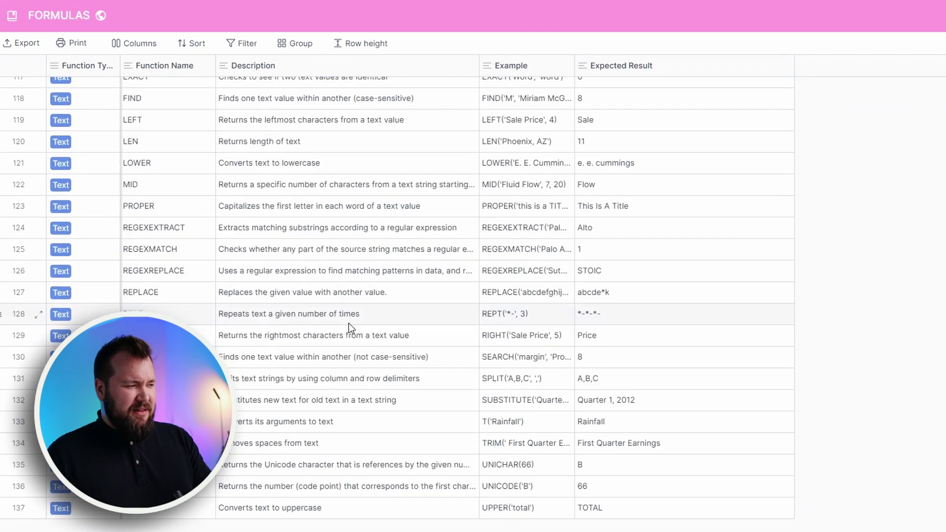
scroll(350, 320, "up", 18)
scroll(357, 318, "up", 20)
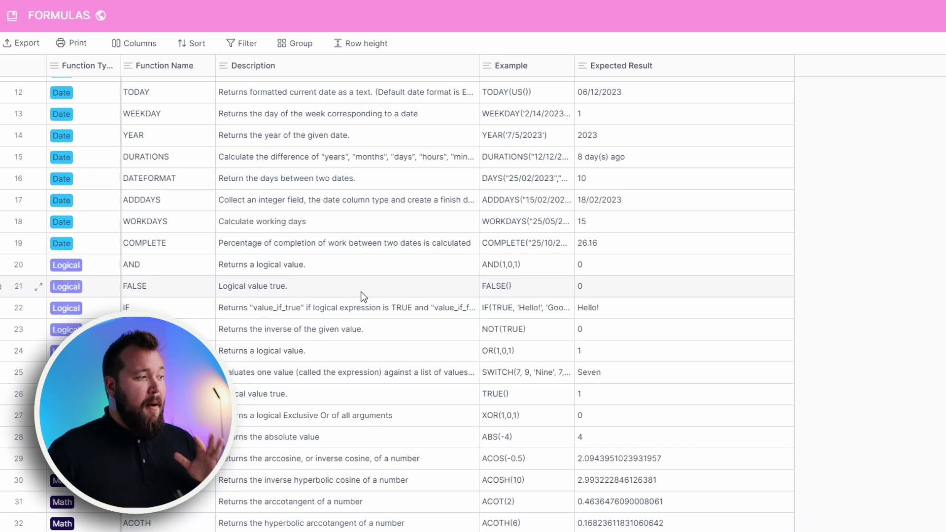
scroll(302, 239, "up", 5)
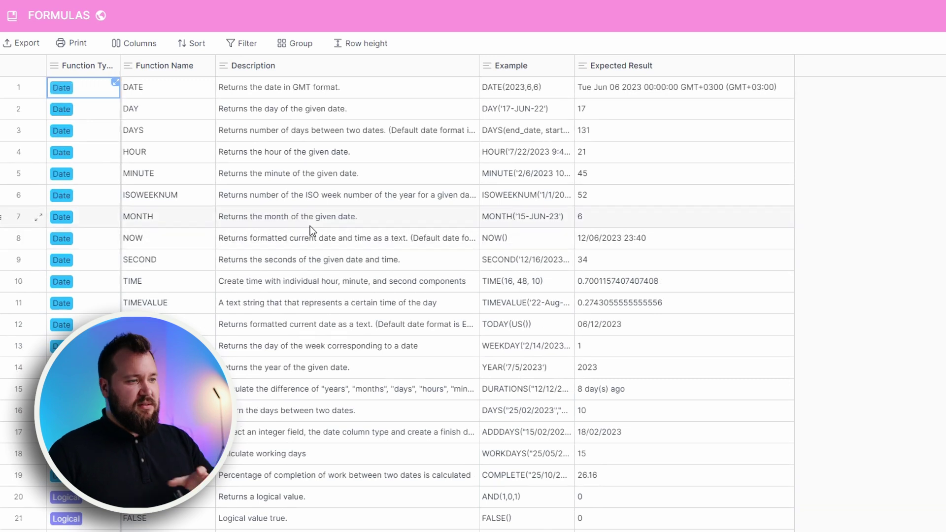
scroll(309, 226, "down", 2)
scroll(320, 217, "down", 5)
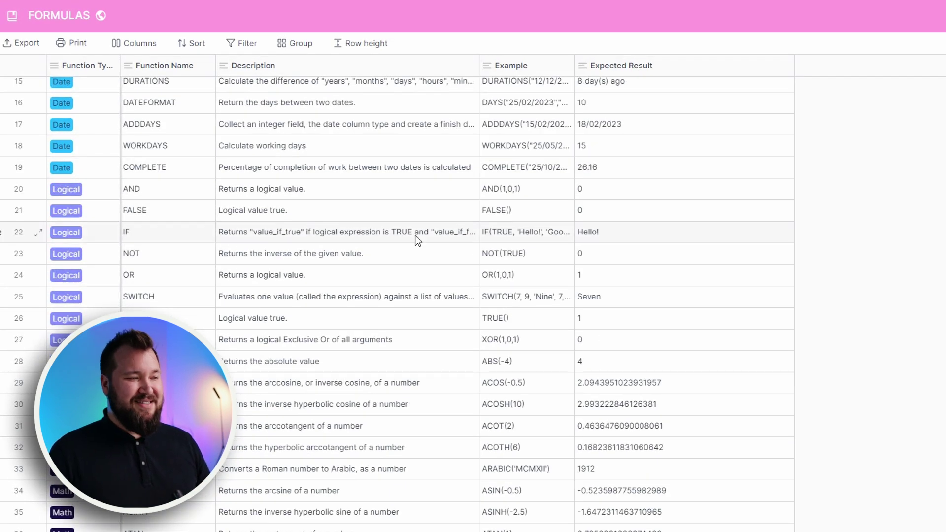
scroll(416, 241, "down", 10)
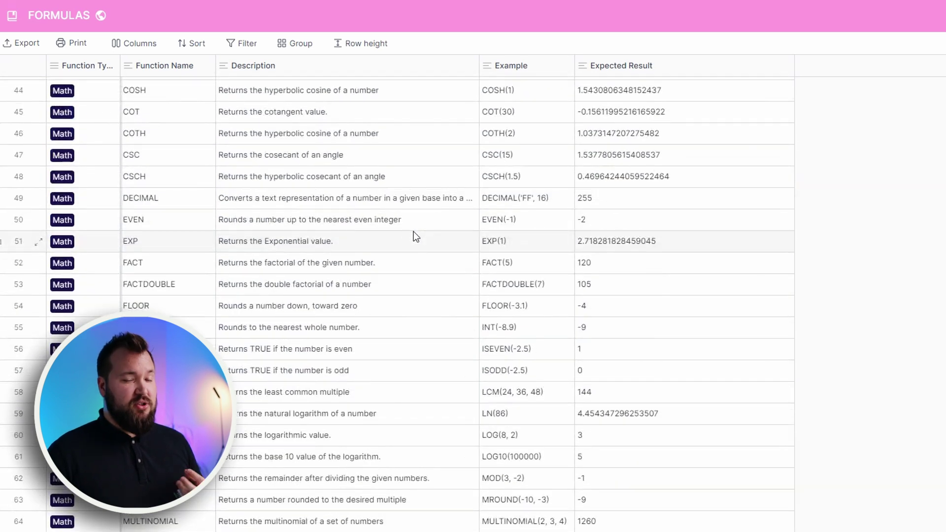
scroll(416, 236, "down", 5)
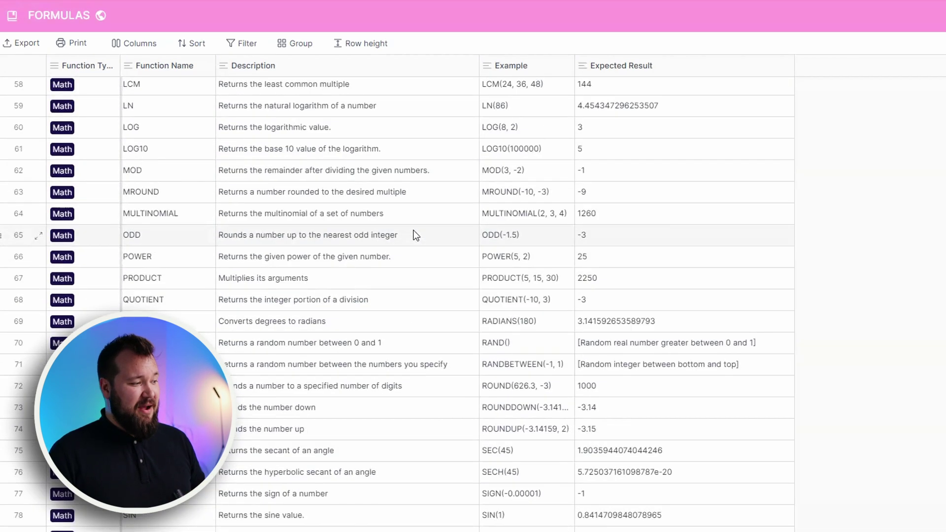
scroll(415, 234, "down", 6)
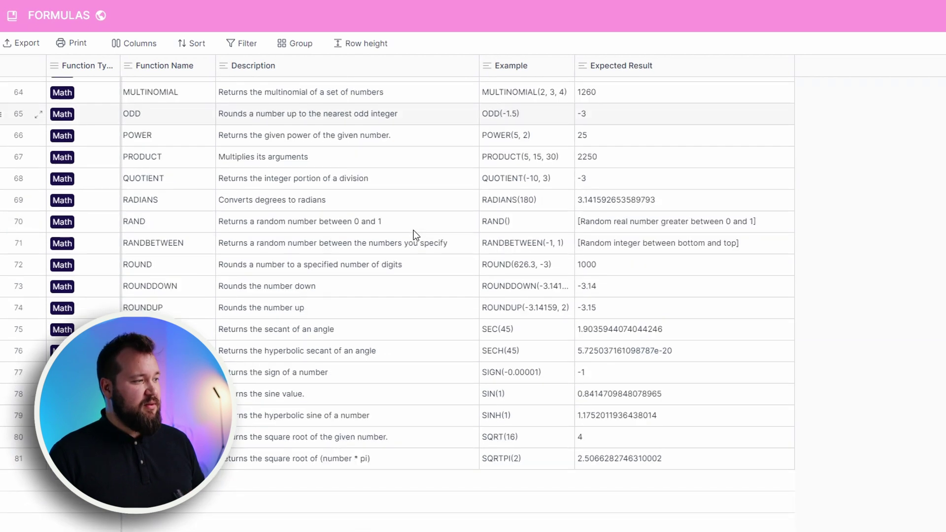
scroll(415, 228, "down", 5)
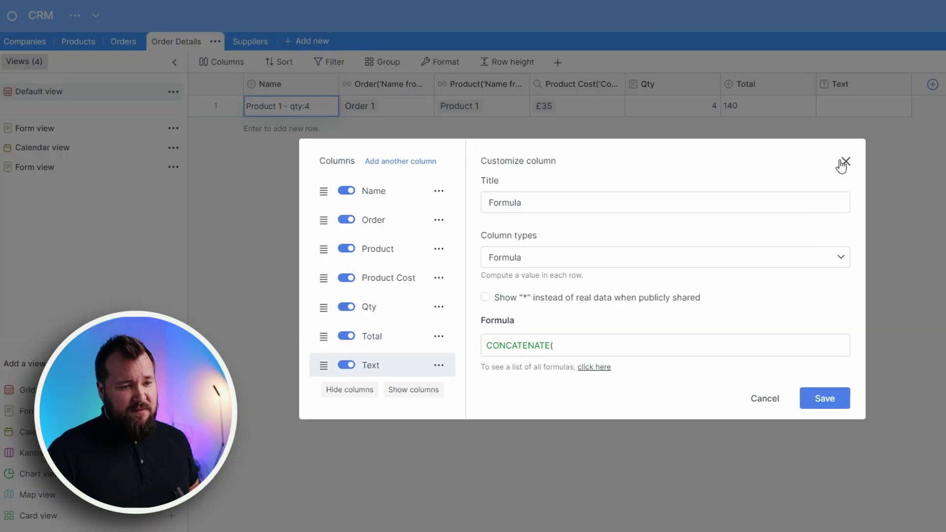
Browse the Column types dropdown, leaving the column's type unsaved
left_click(668, 258)
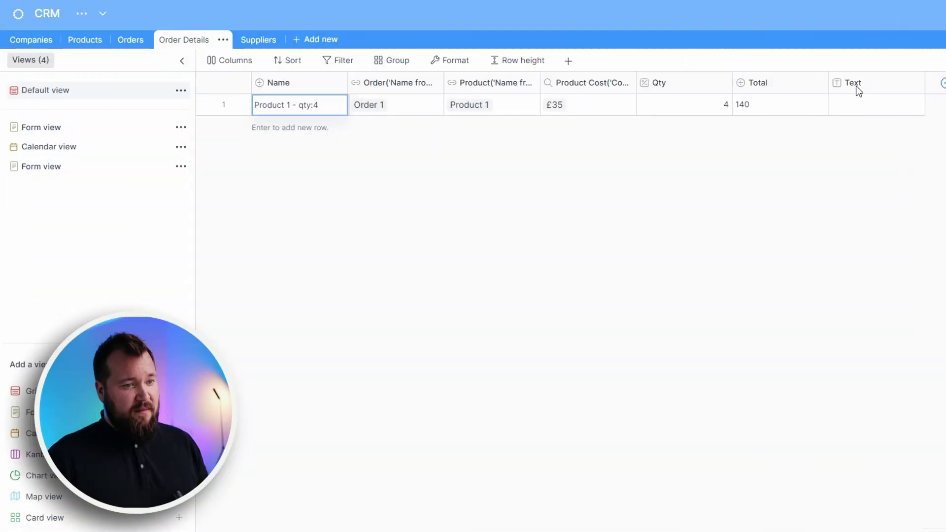
left_click(858, 90)
left_click(664, 221)
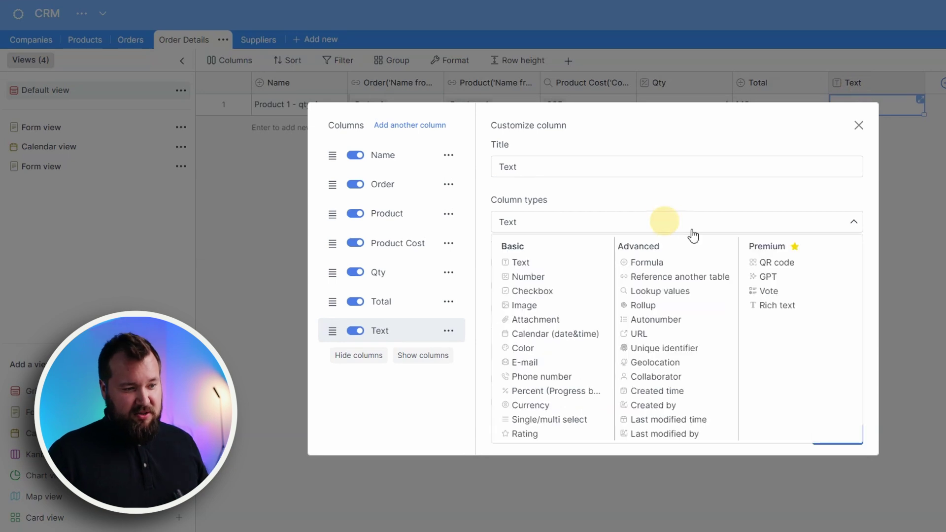
left_click(849, 191)
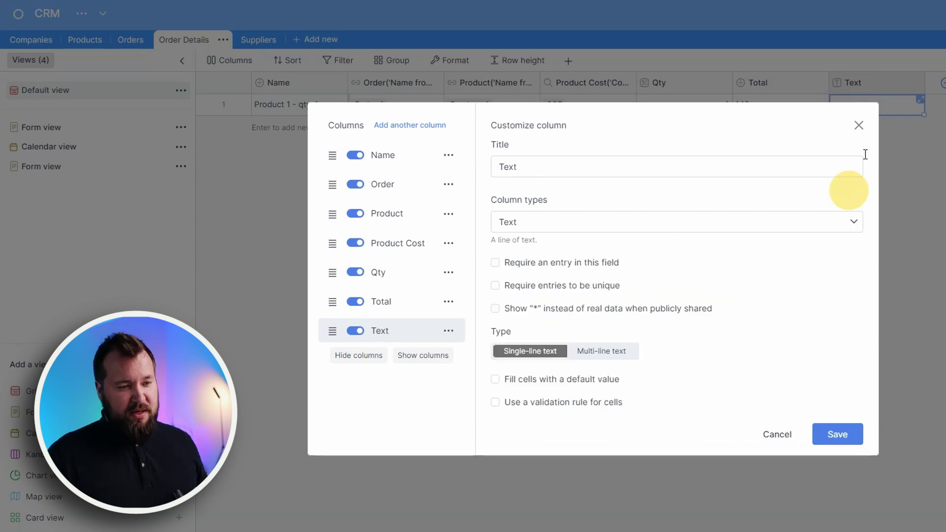
left_click(858, 125)
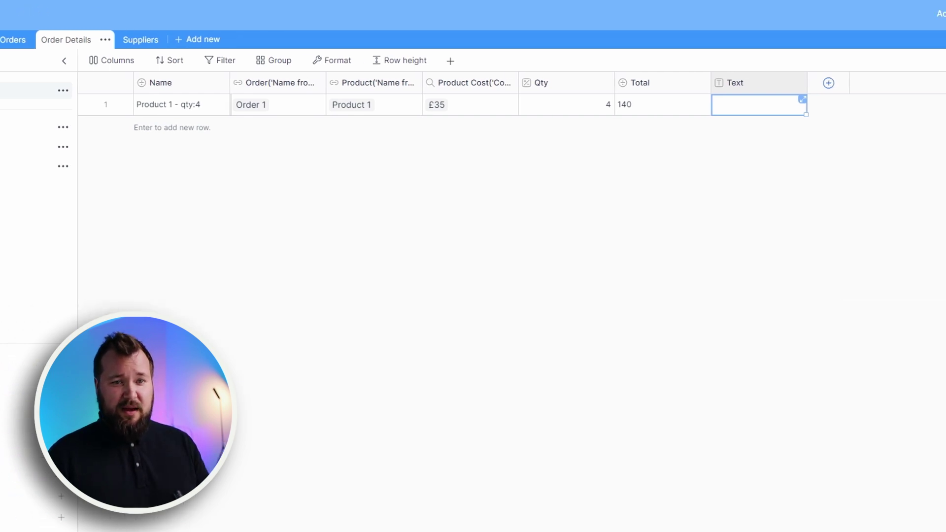
Open the Automations panel and add a new automation
left_click(868, 39)
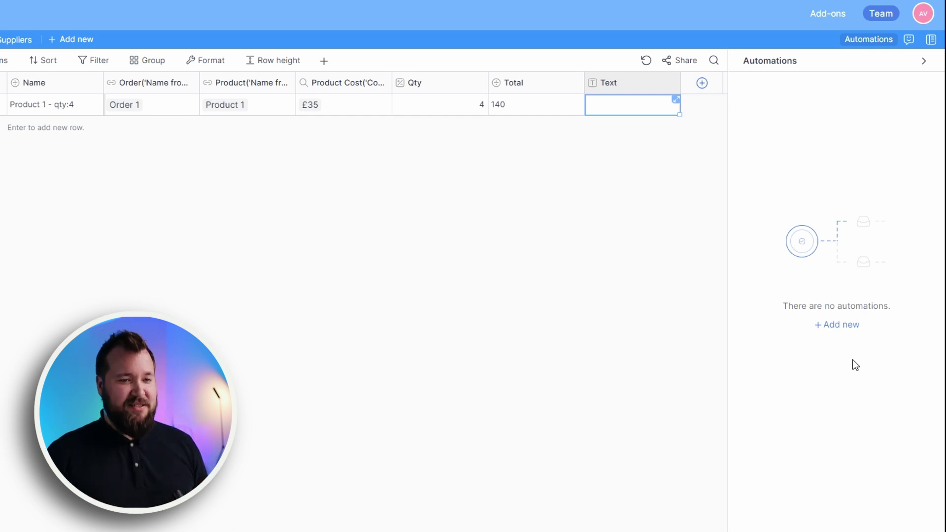
left_click(837, 325)
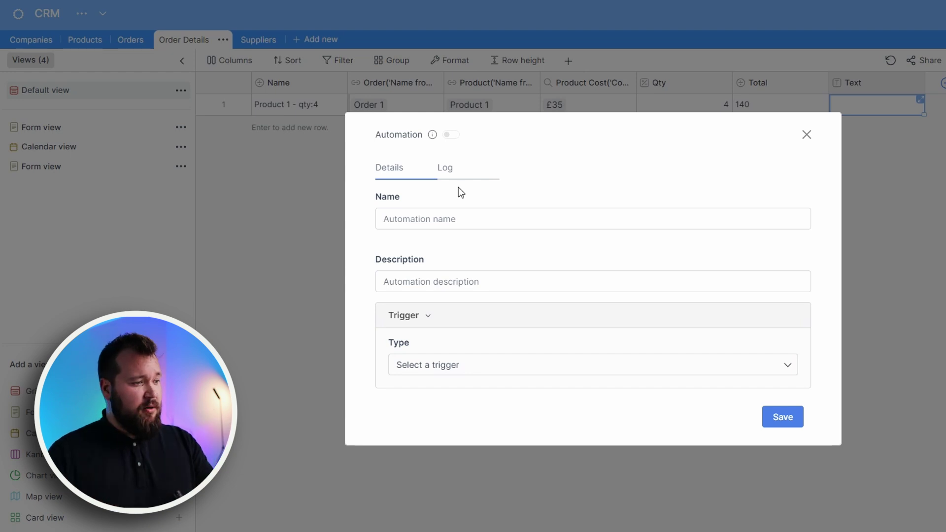
Name the automation 'test', trigger it when a row is deleted, and send a mail notification
left_click(434, 219)
type("test")
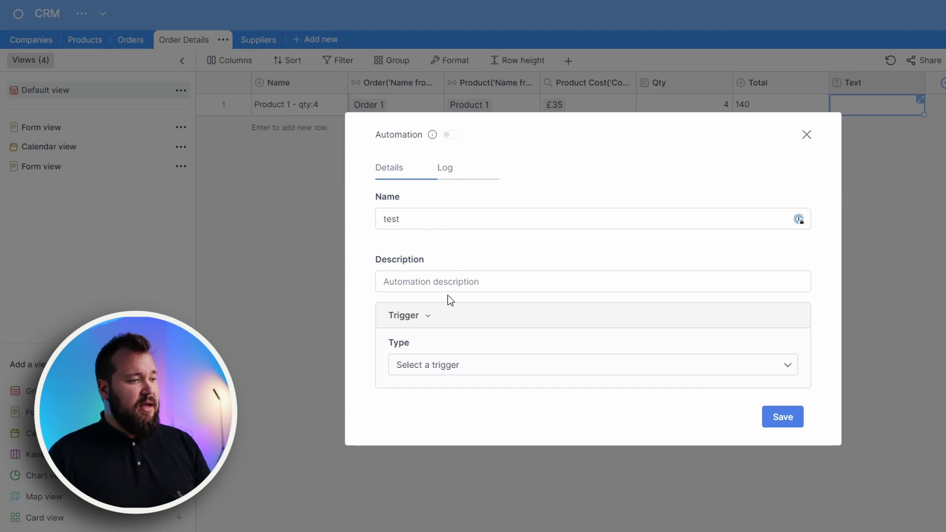
left_click(457, 276)
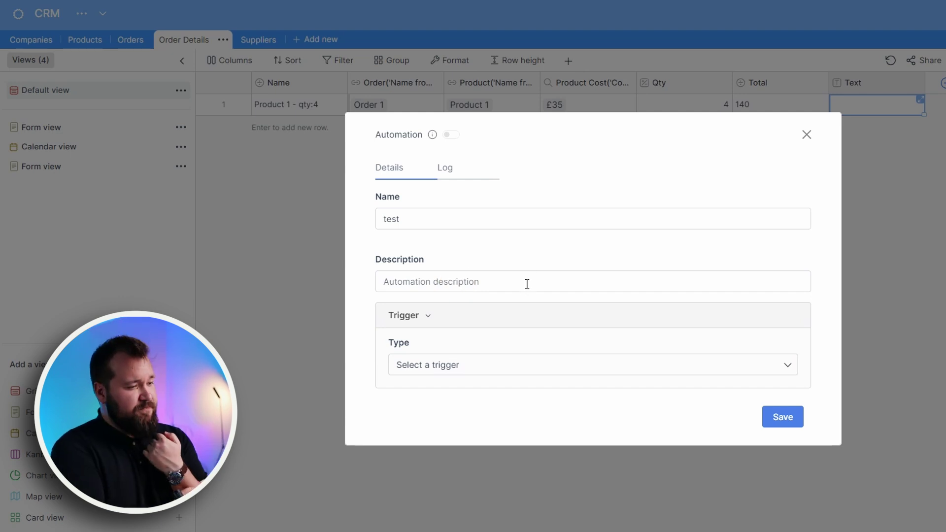
left_click(492, 365)
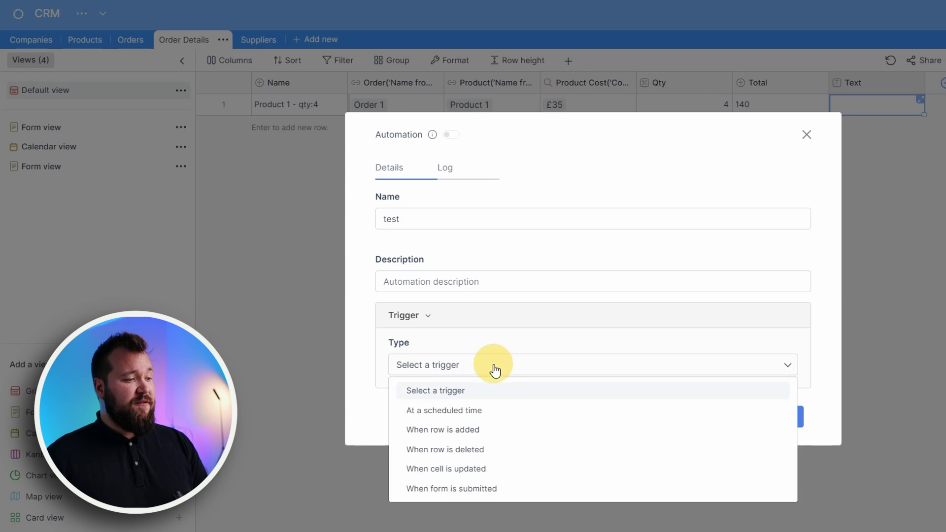
left_click(493, 449)
left_click(412, 412)
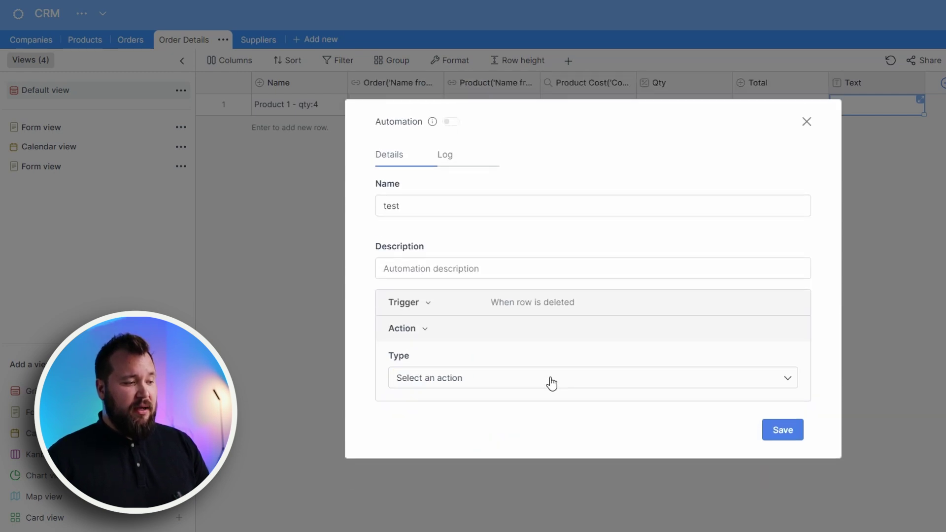
left_click(552, 378)
left_click(567, 424)
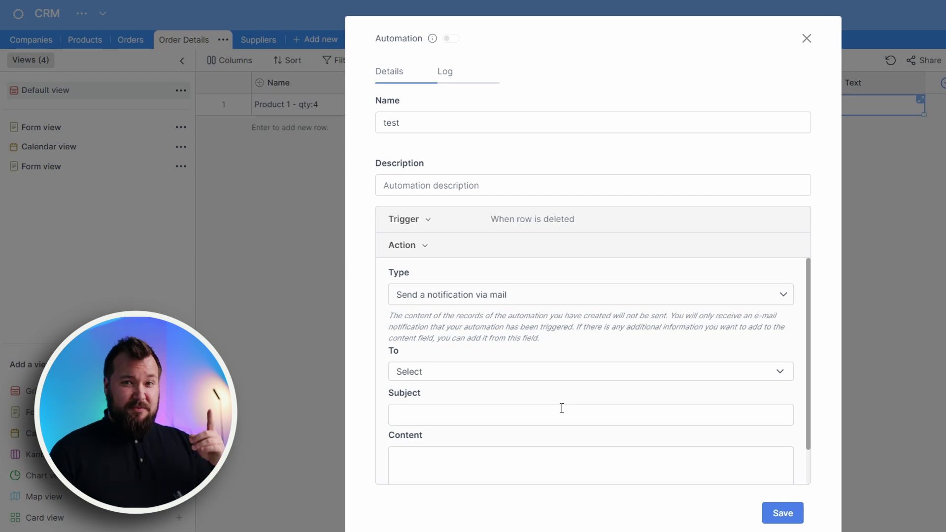
Close the test automation and discard its unsaved changes
left_click(807, 38)
left_click(609, 298)
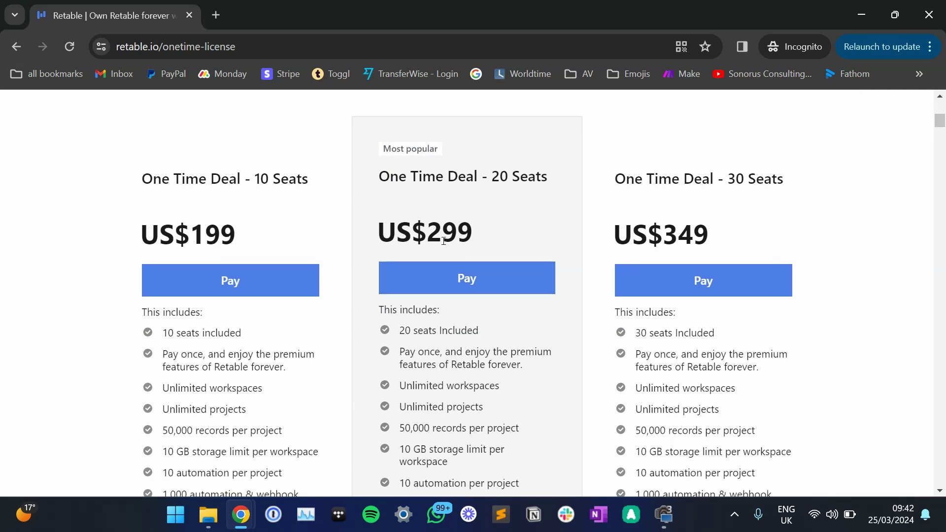
scroll(319, 211, "down", 8)
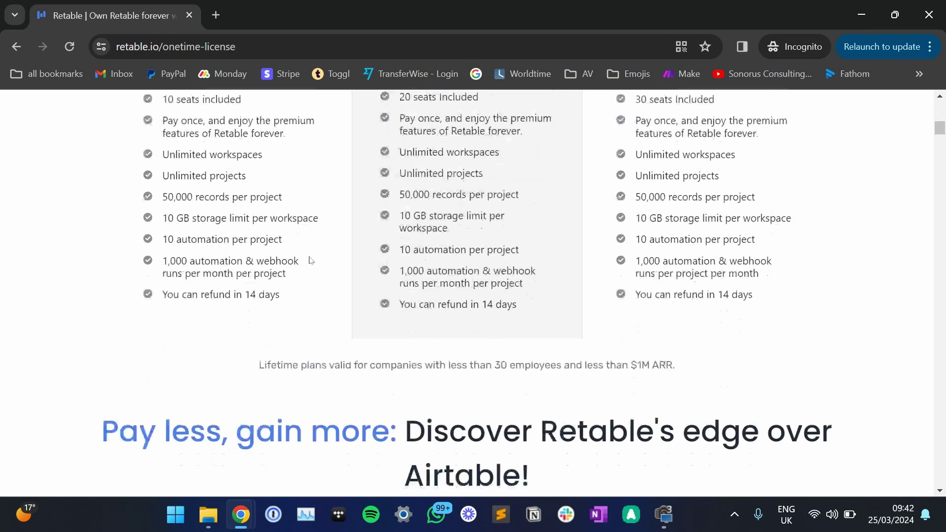